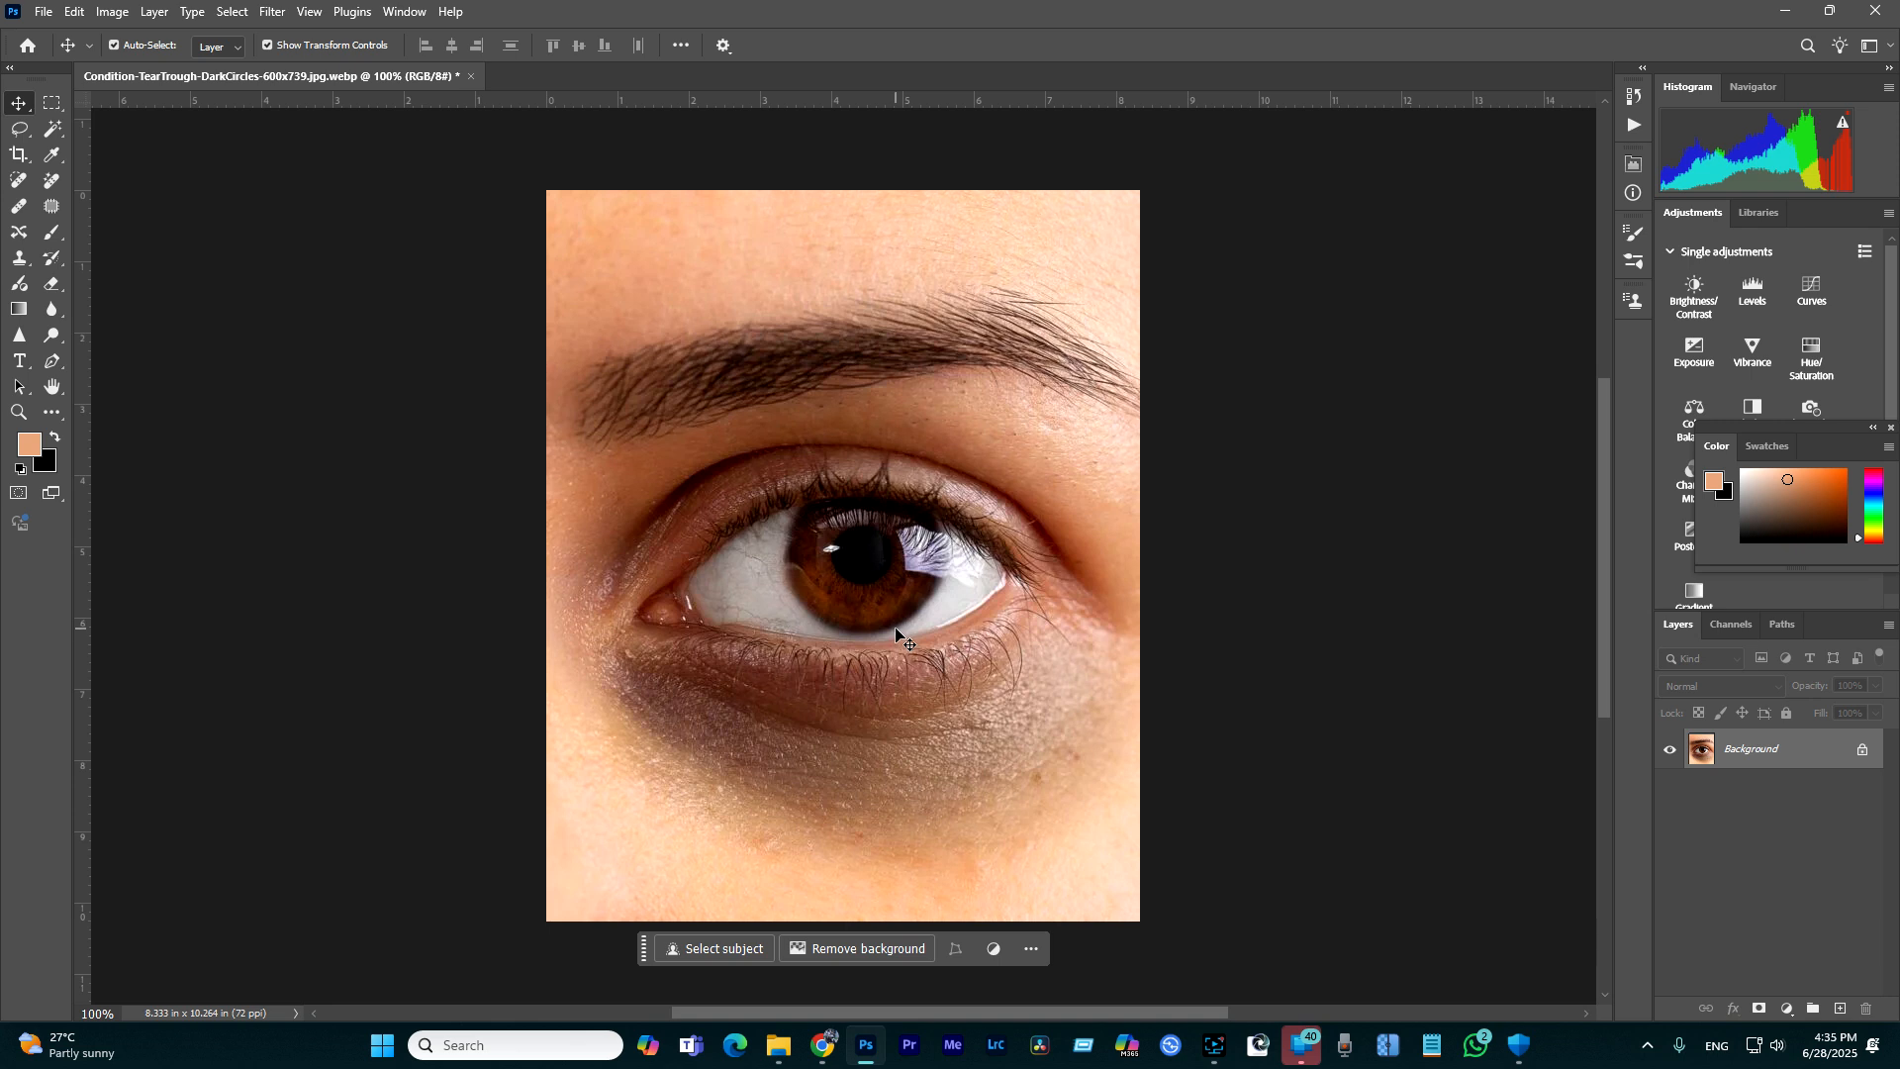
- Duplicate the Background layer and desaturate the copy
double_click(1803, 762)
key(ctrl+j)
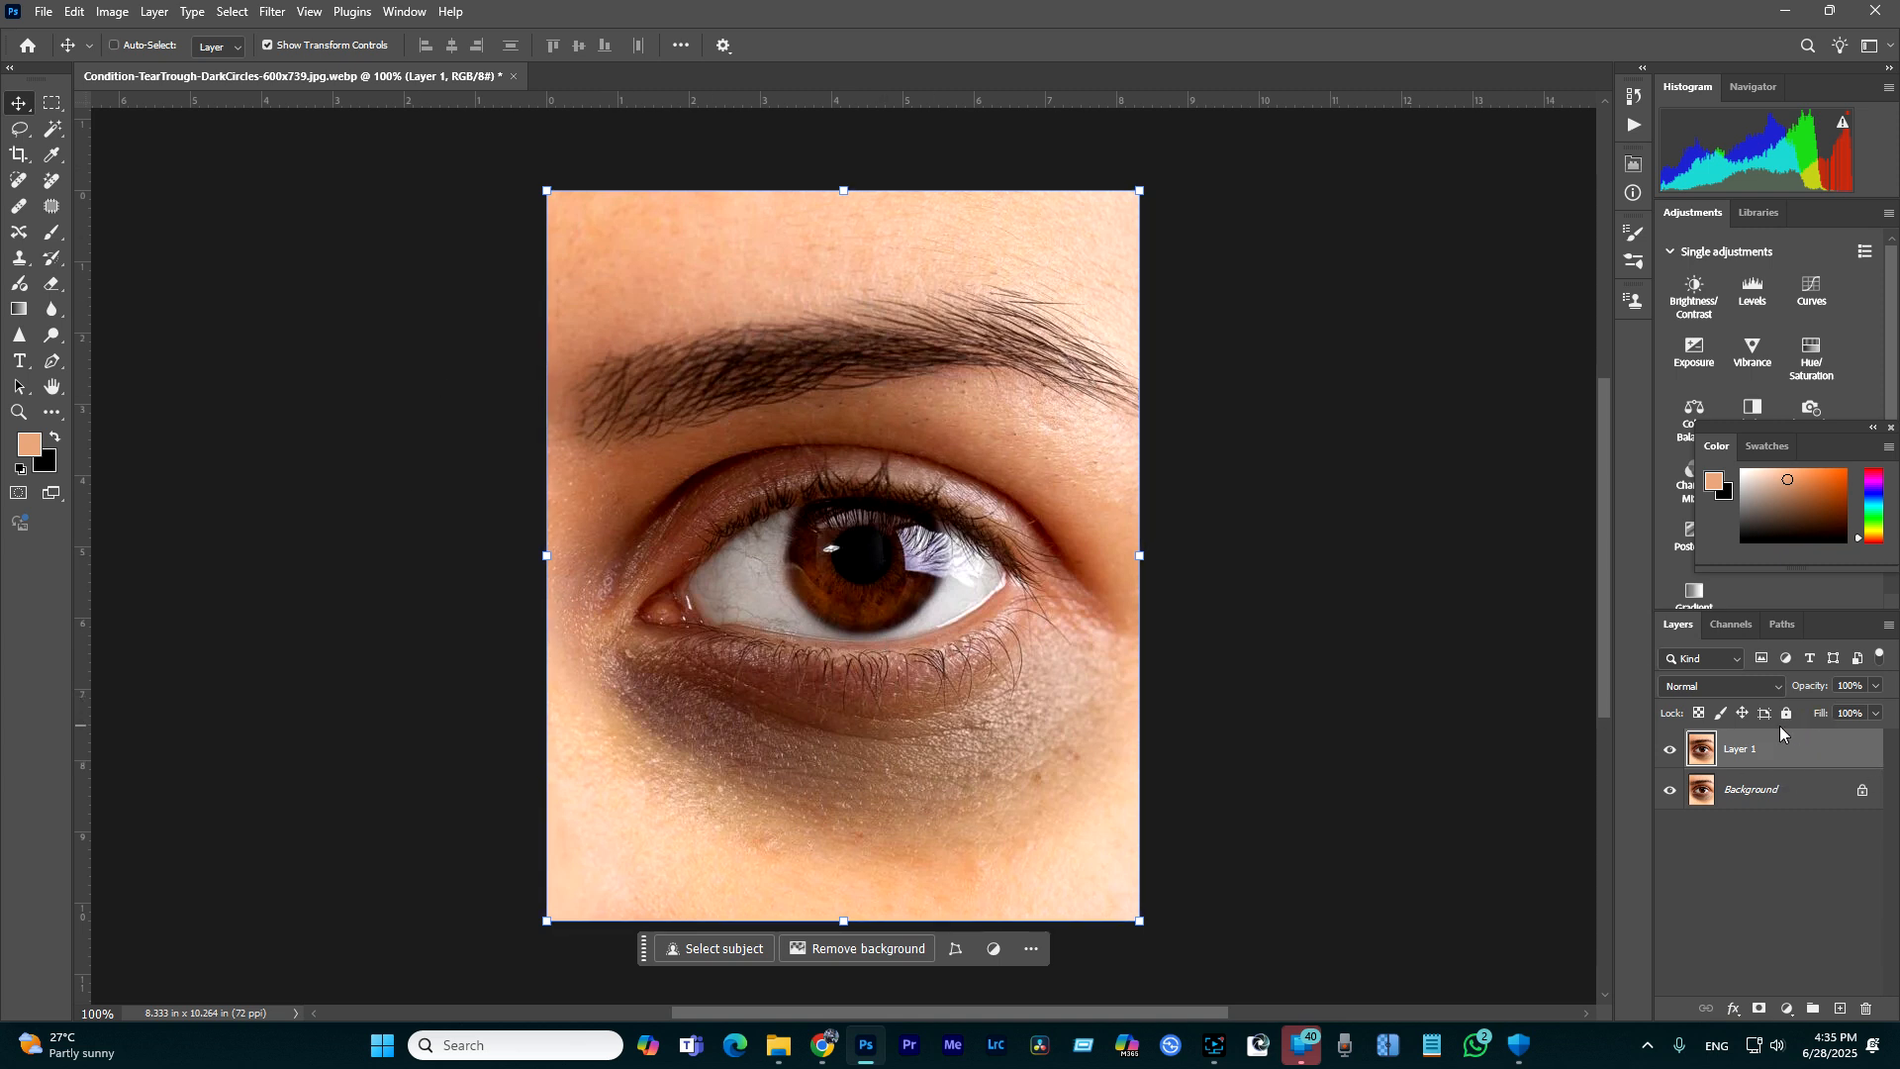
key(ctrl+shift+u)
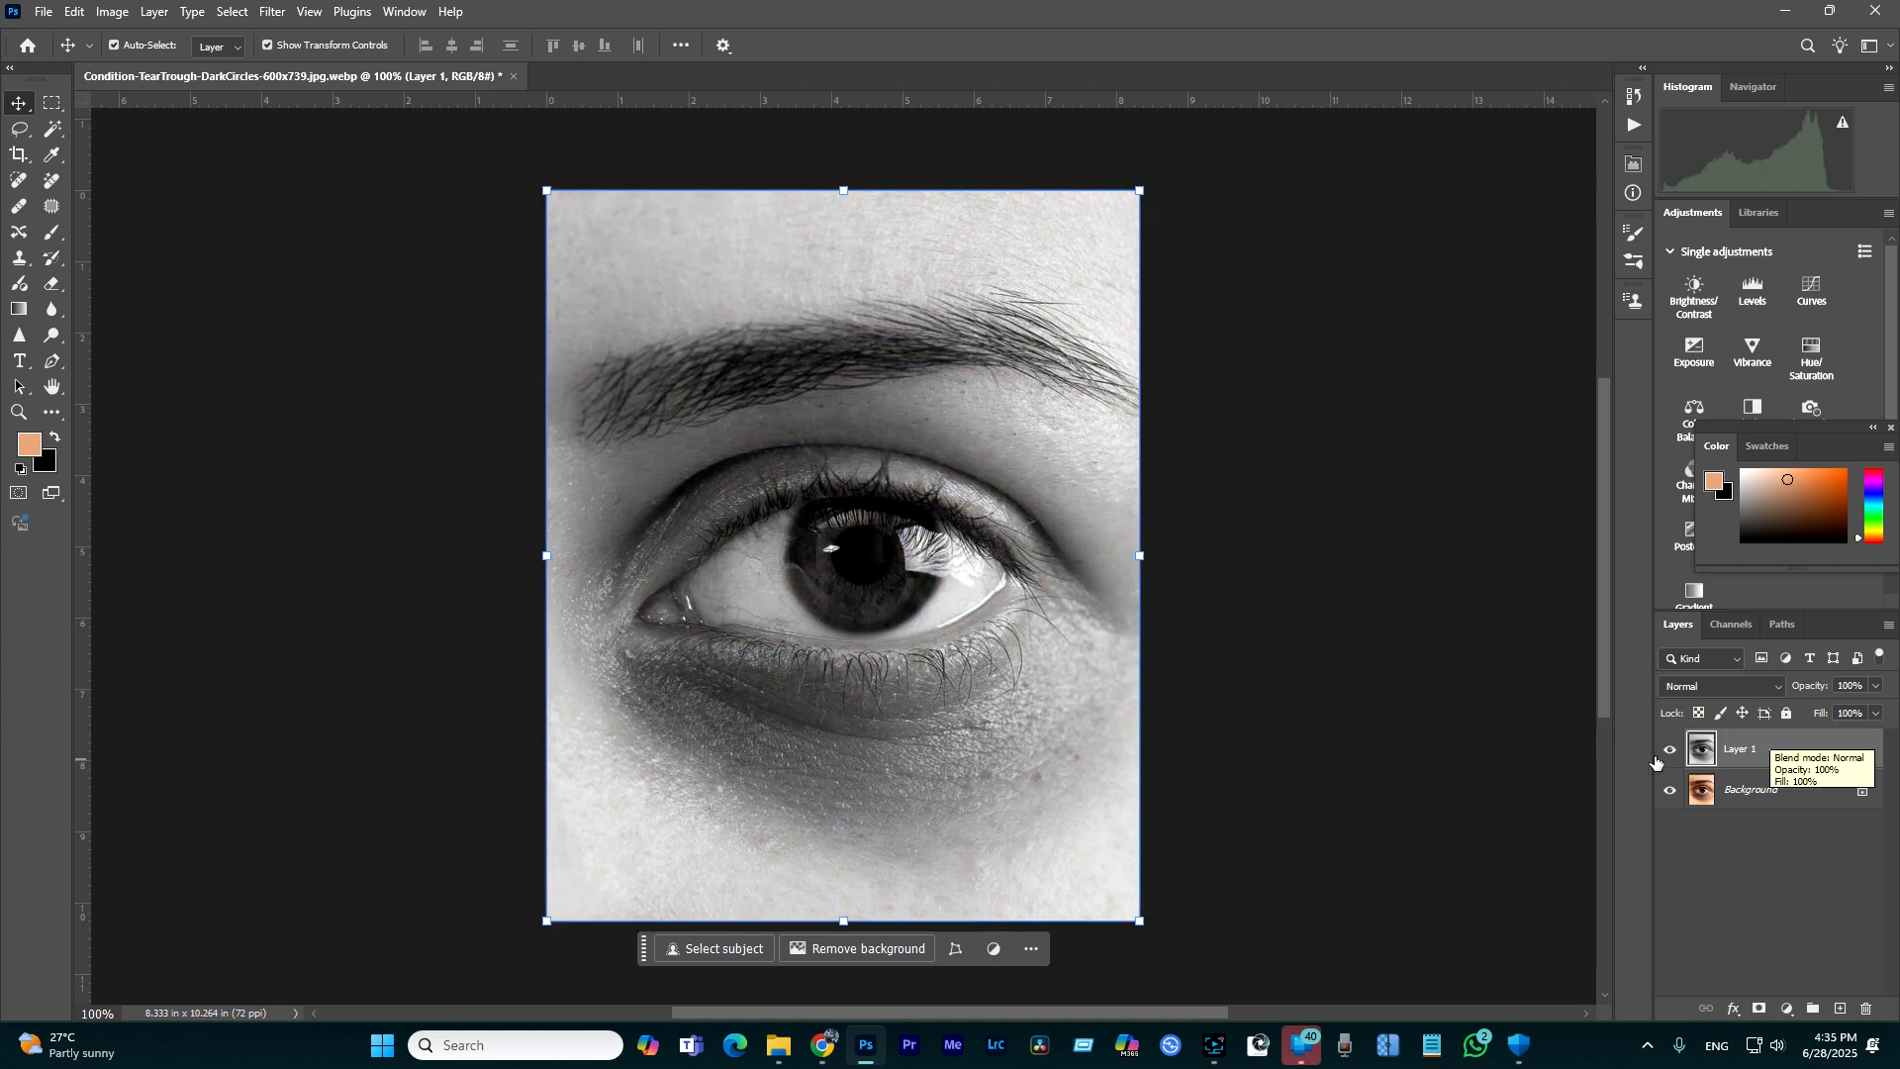
- Apply a High Pass filter to the desaturated layer and set its blend mode to Overlay
click(272, 11)
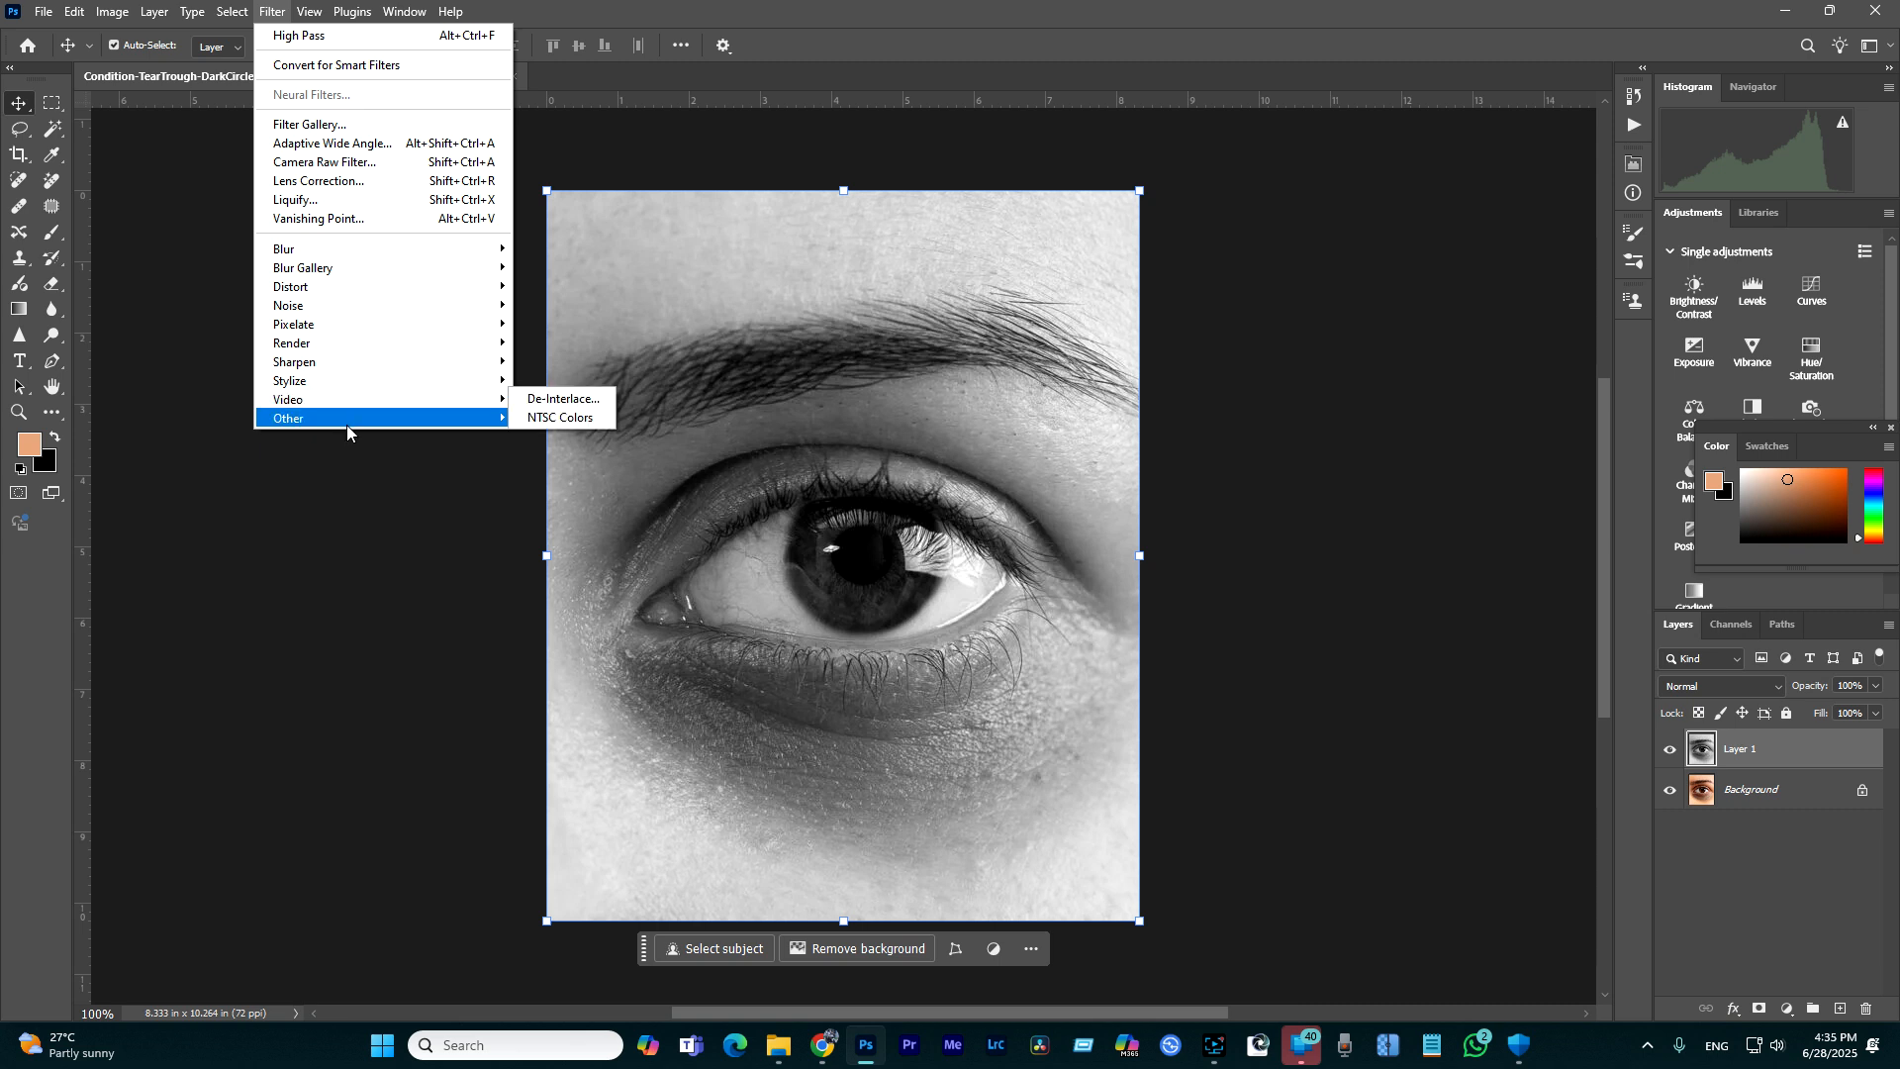
mouse_move(348, 421)
click(550, 438)
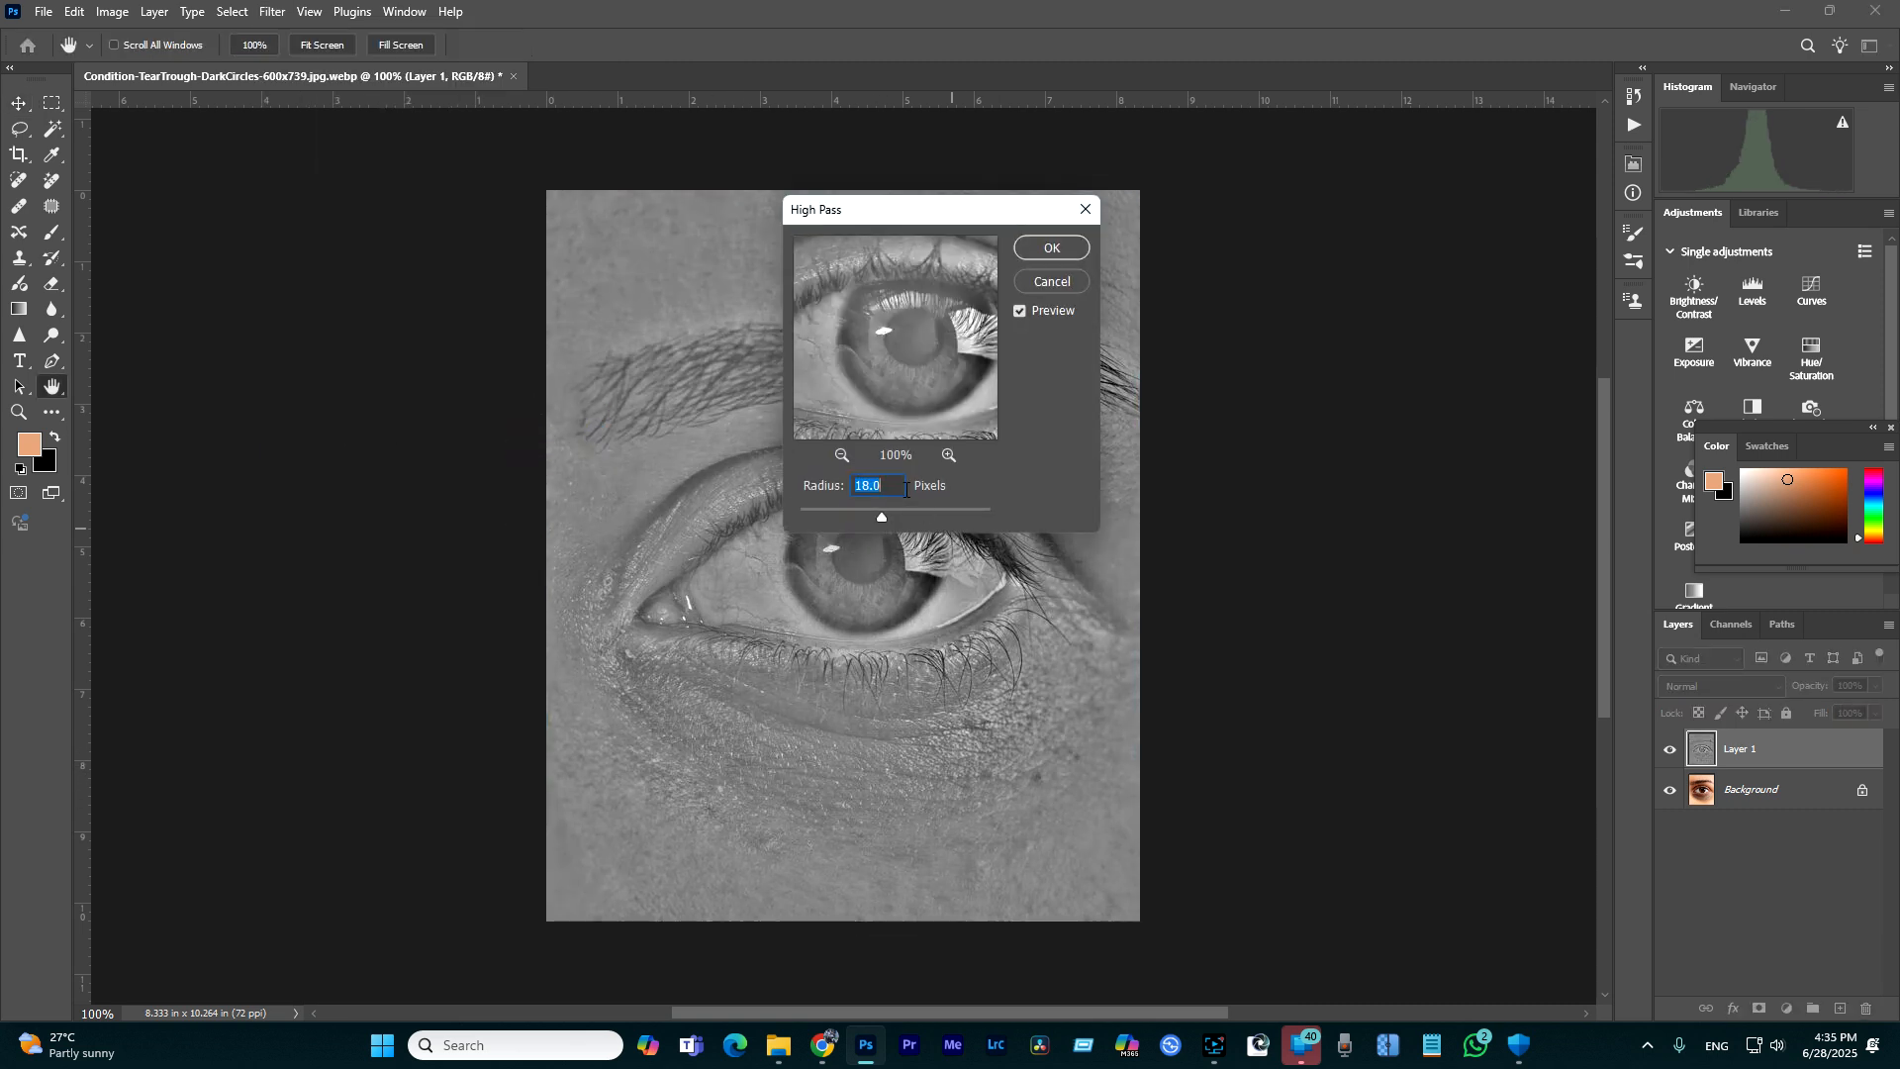
mouse_move(882, 515)
mouse_down()
mouse_move(831, 514)
mouse_move(887, 512)
mouse_up()
click(1050, 248)
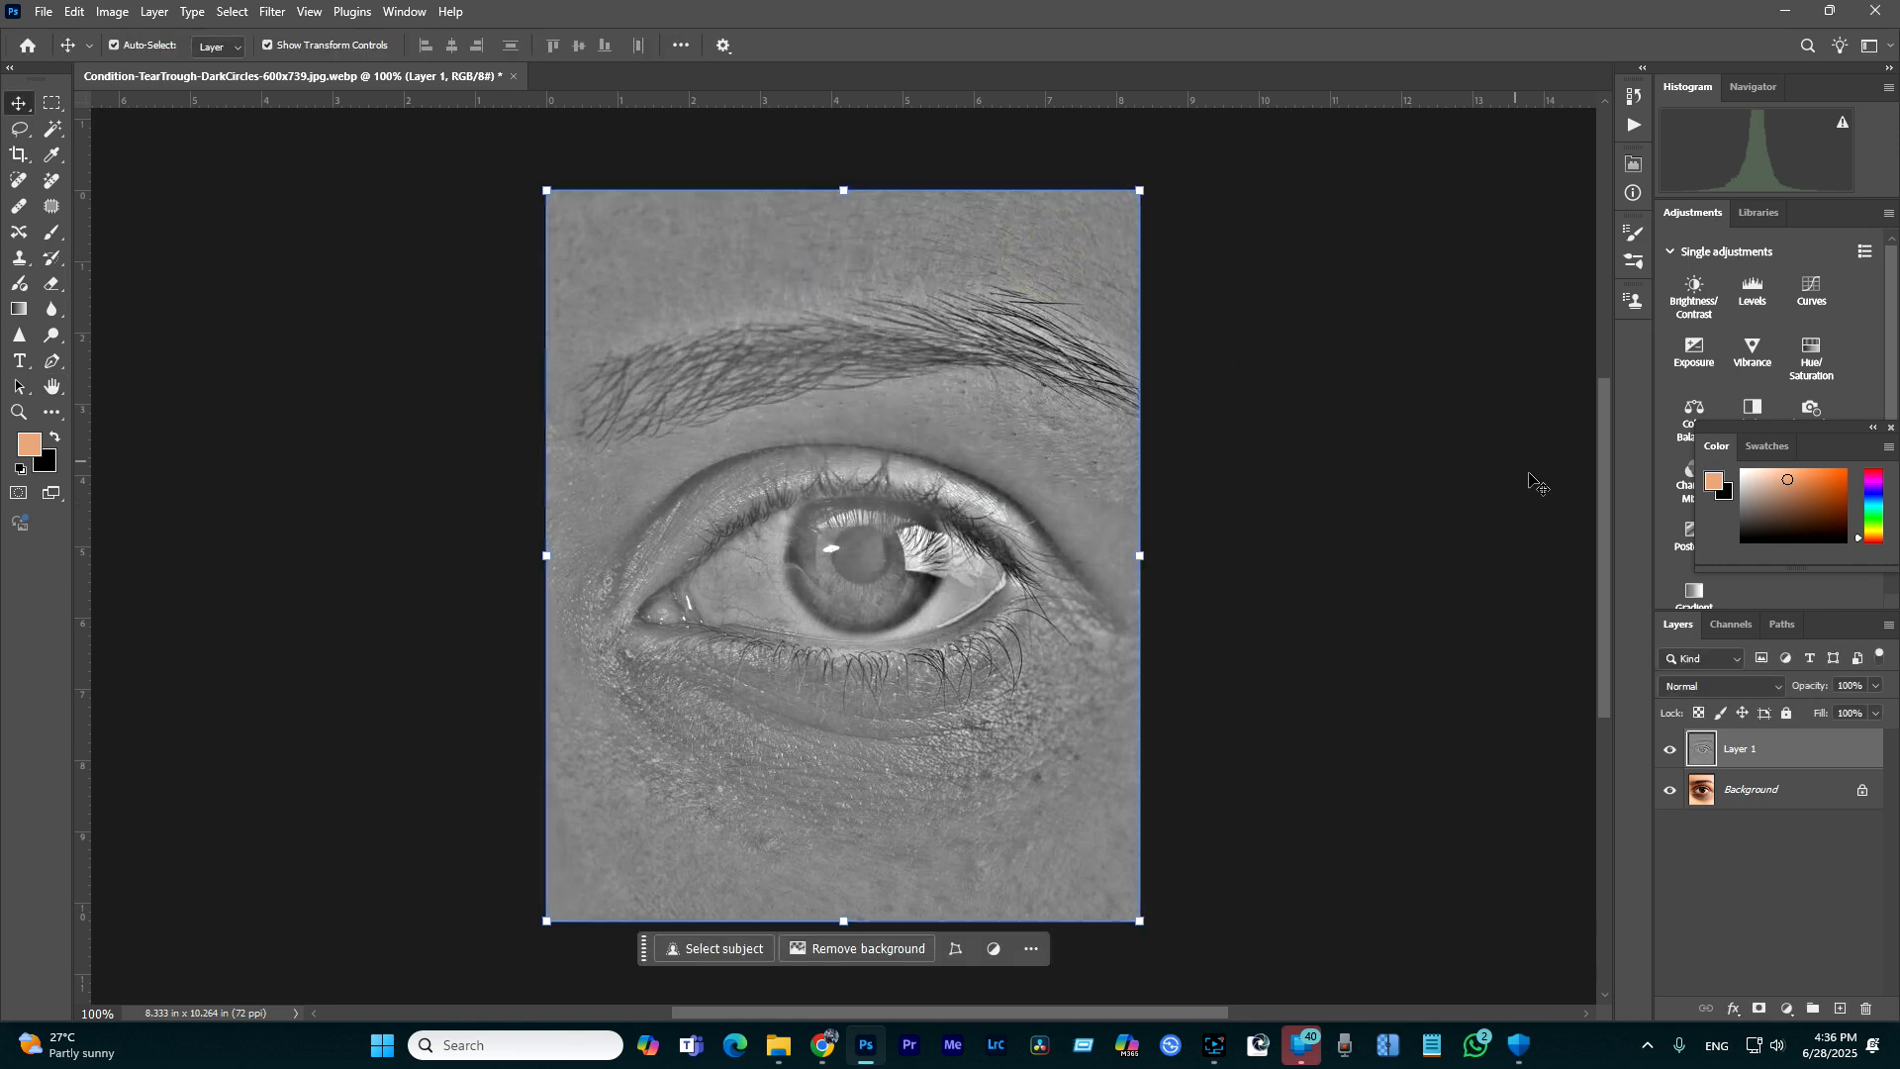
click(1739, 689)
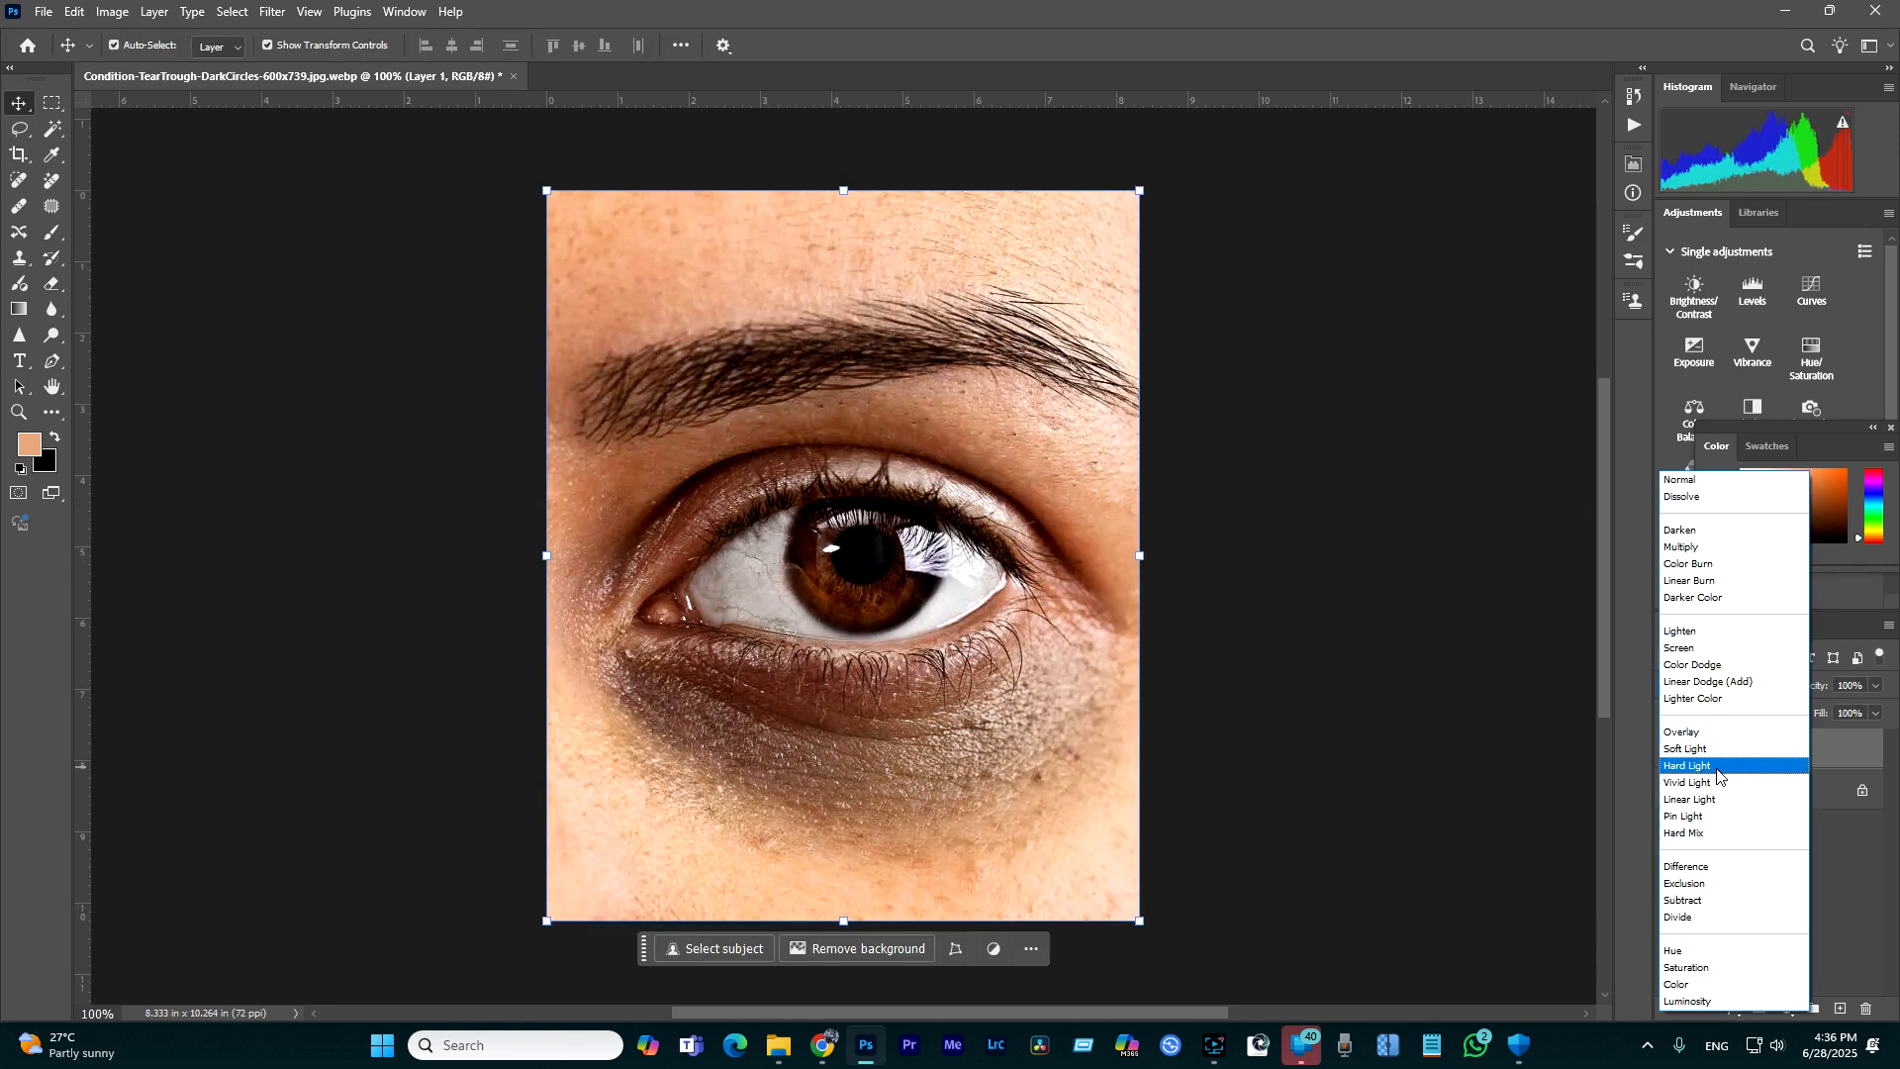
click(1718, 735)
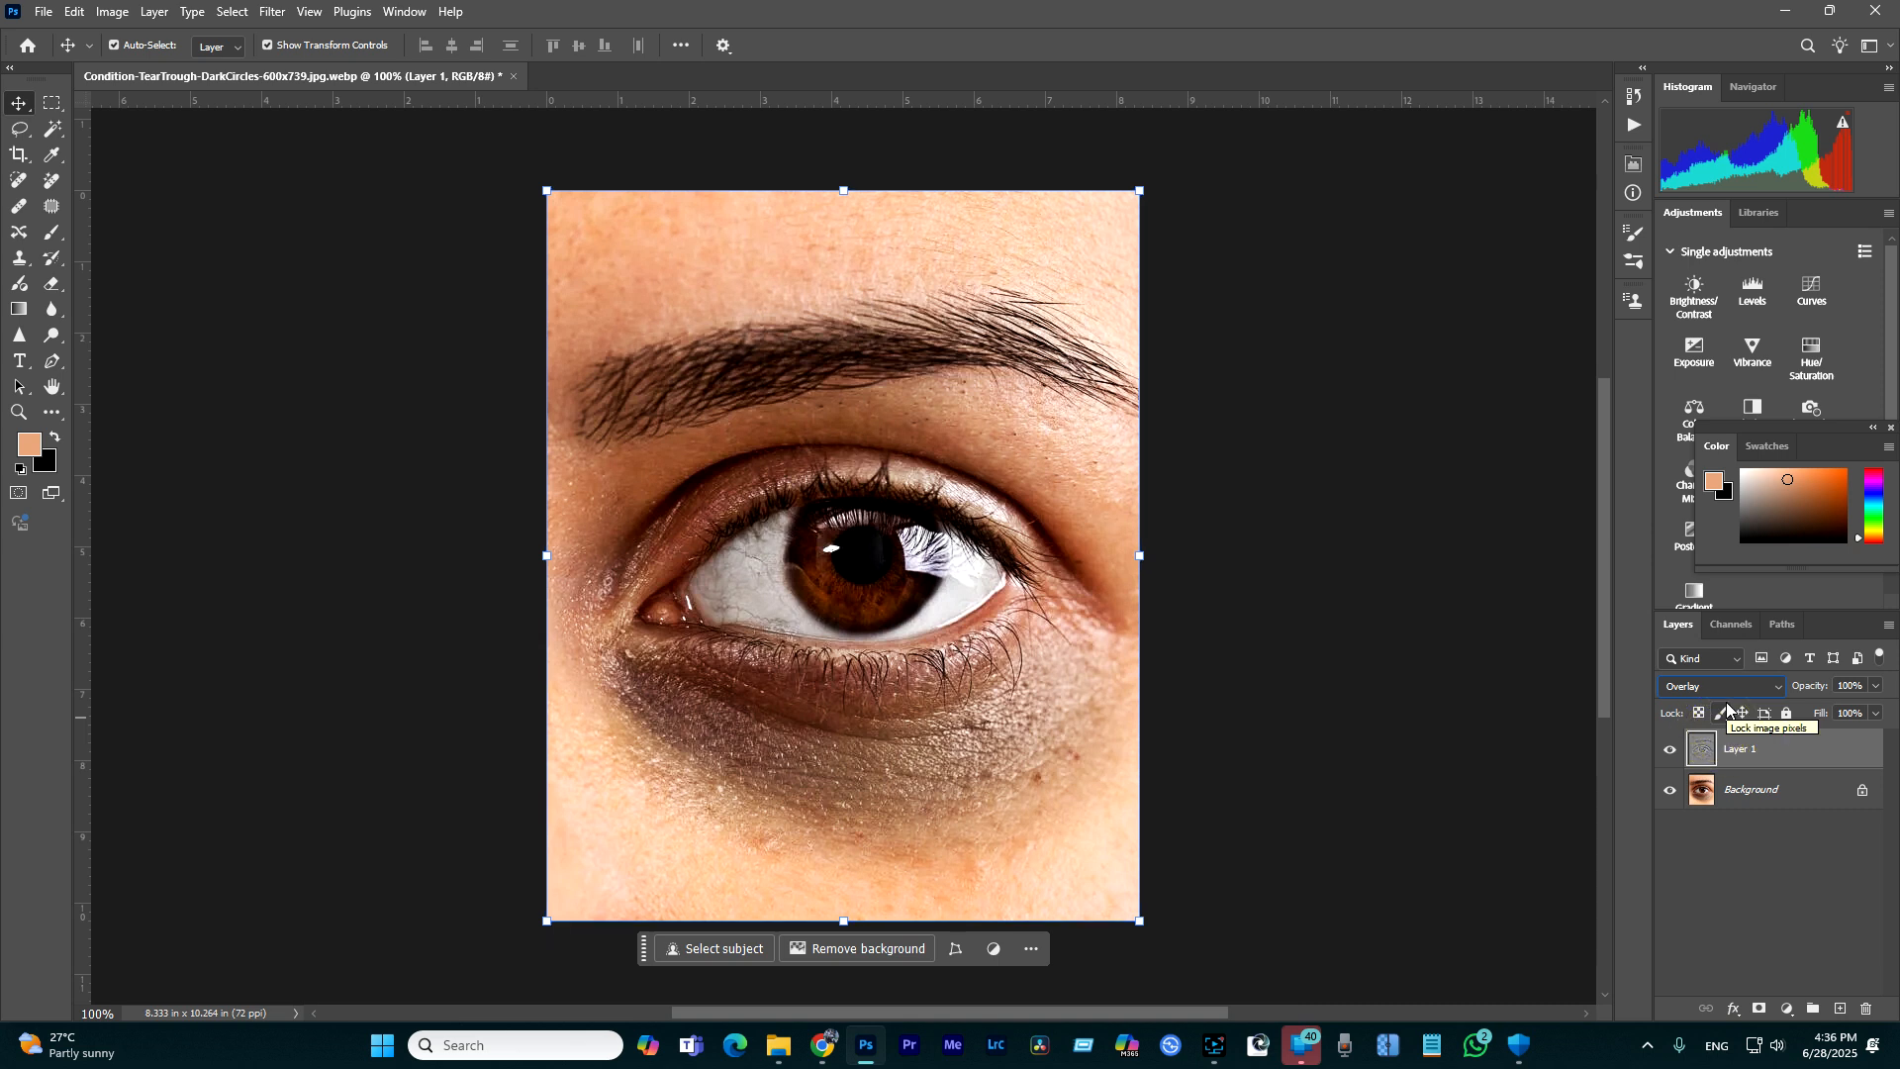
- Add an empty layer above the Background, clip Layer 1 to it, and keep the empty layer selected
click(1752, 800)
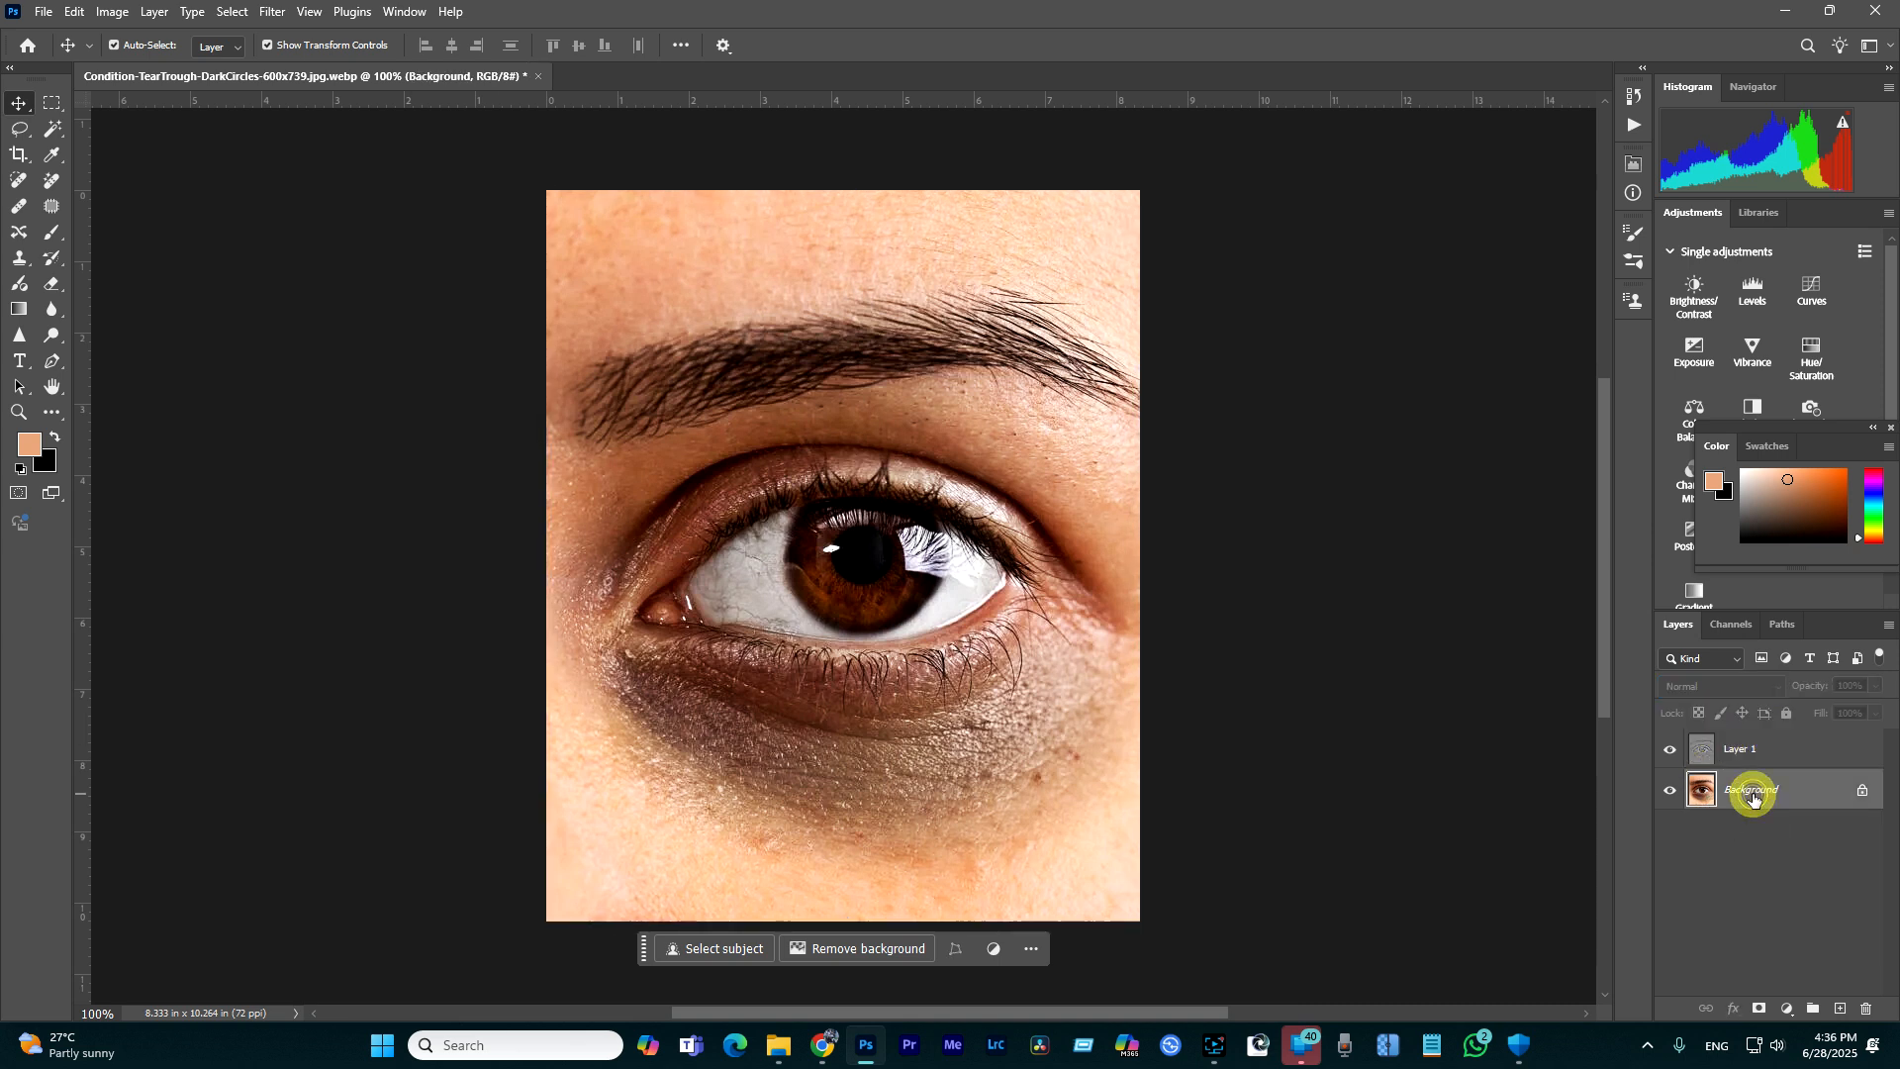
click(1841, 1009)
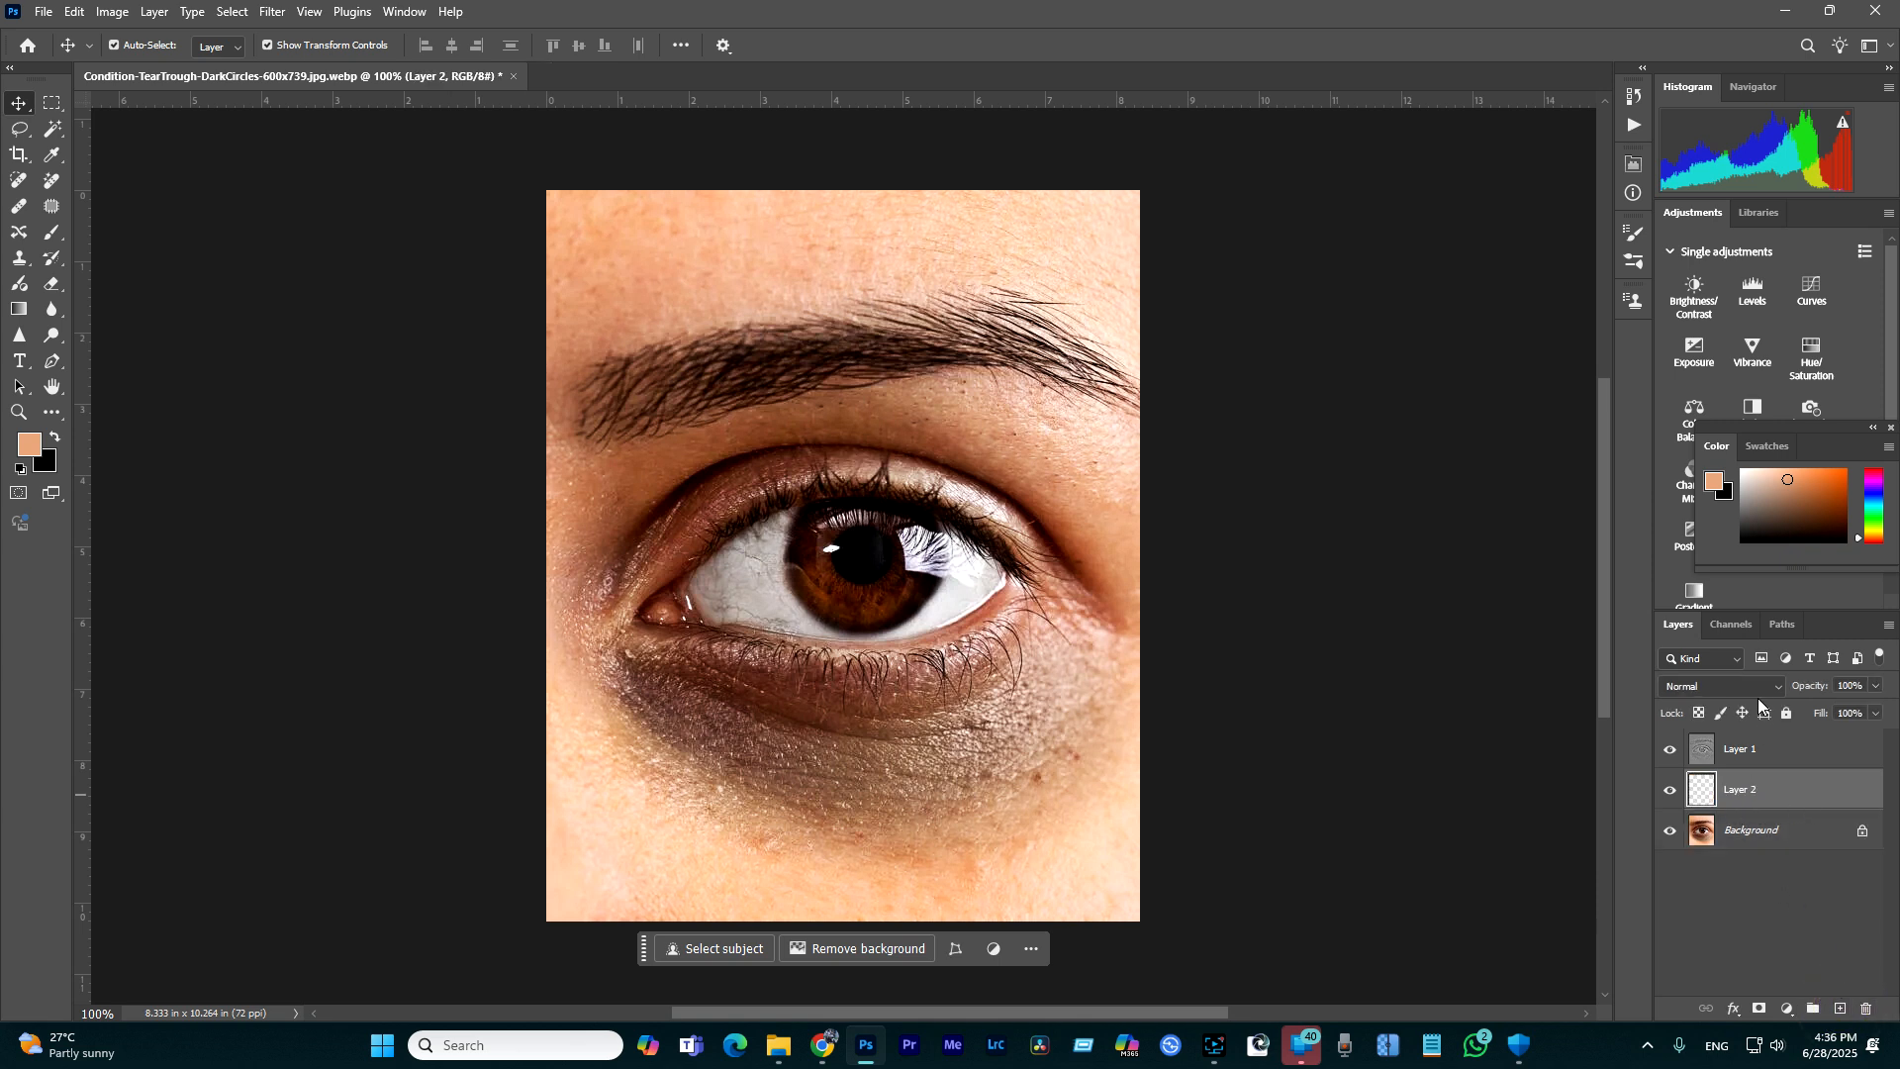
click(1739, 758)
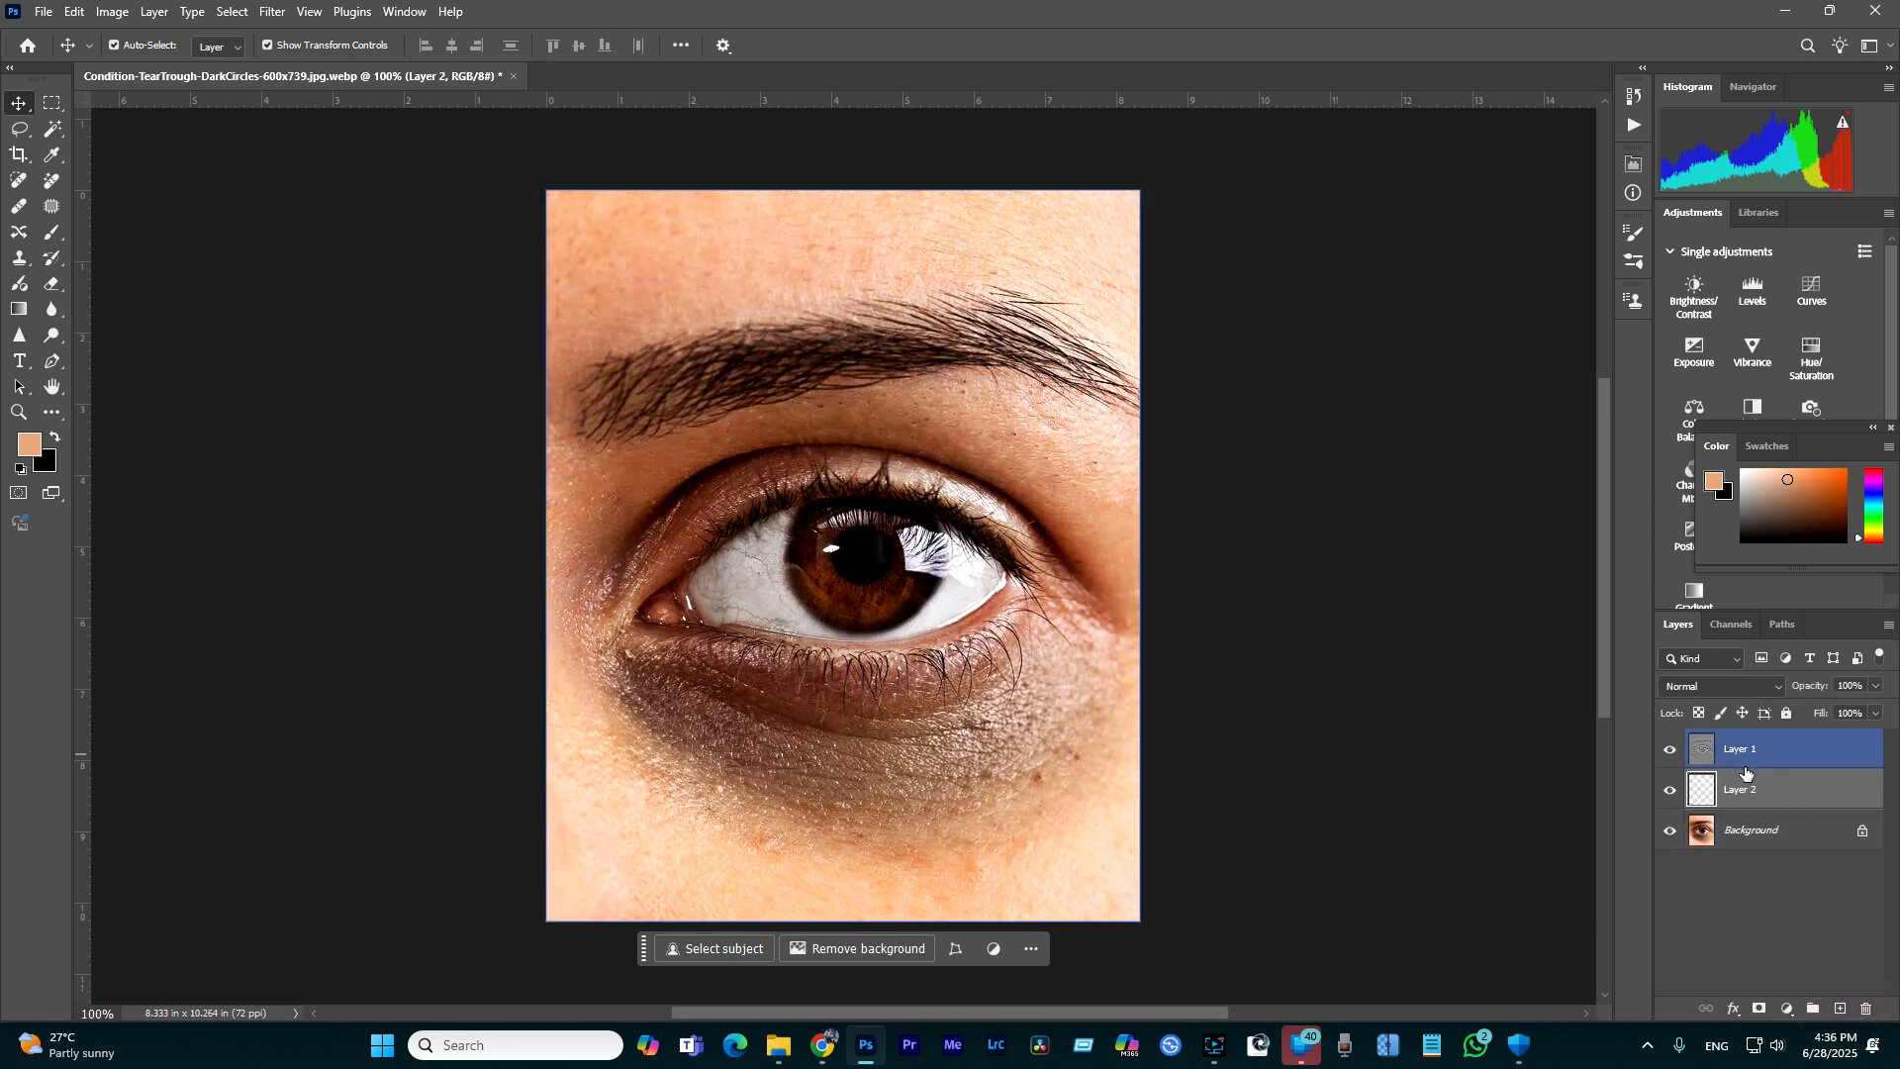
drag(1746, 772, 1739, 754)
drag(1742, 760, 1737, 769)
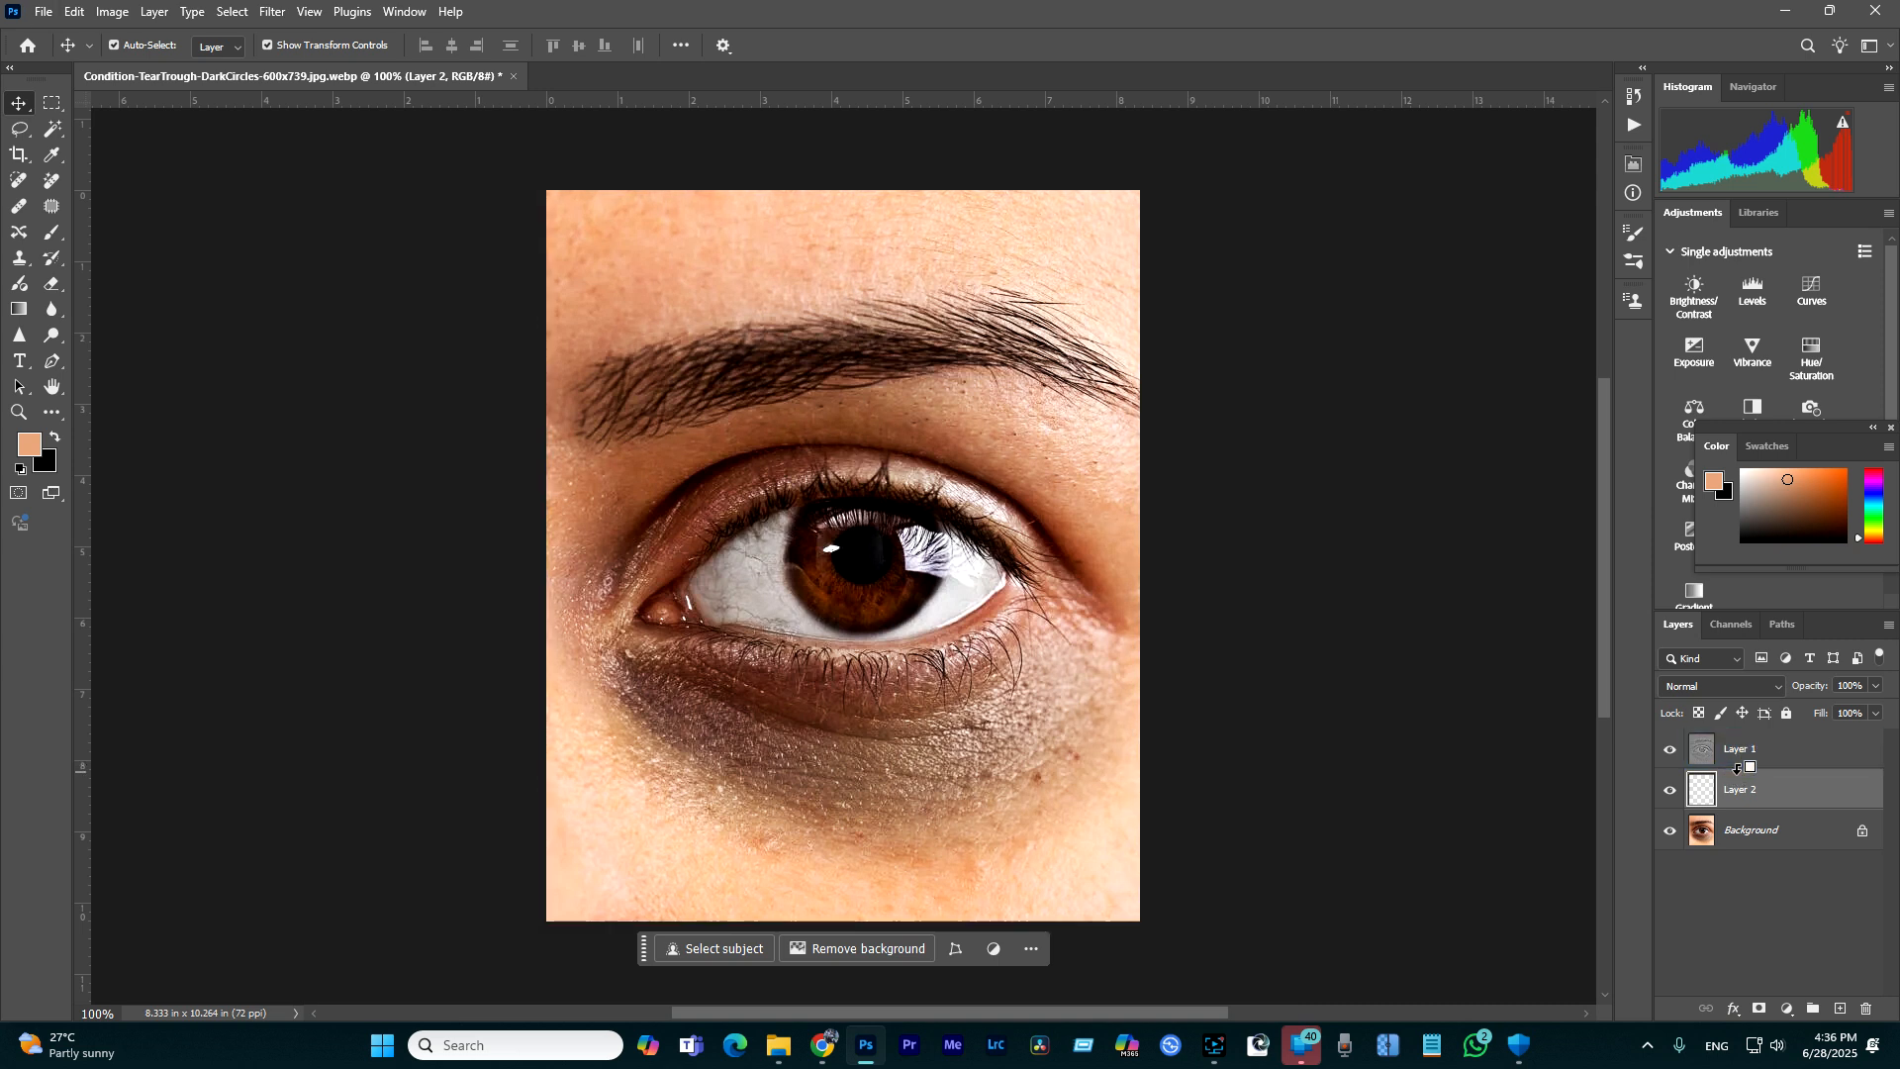
alt+click(1737, 769)
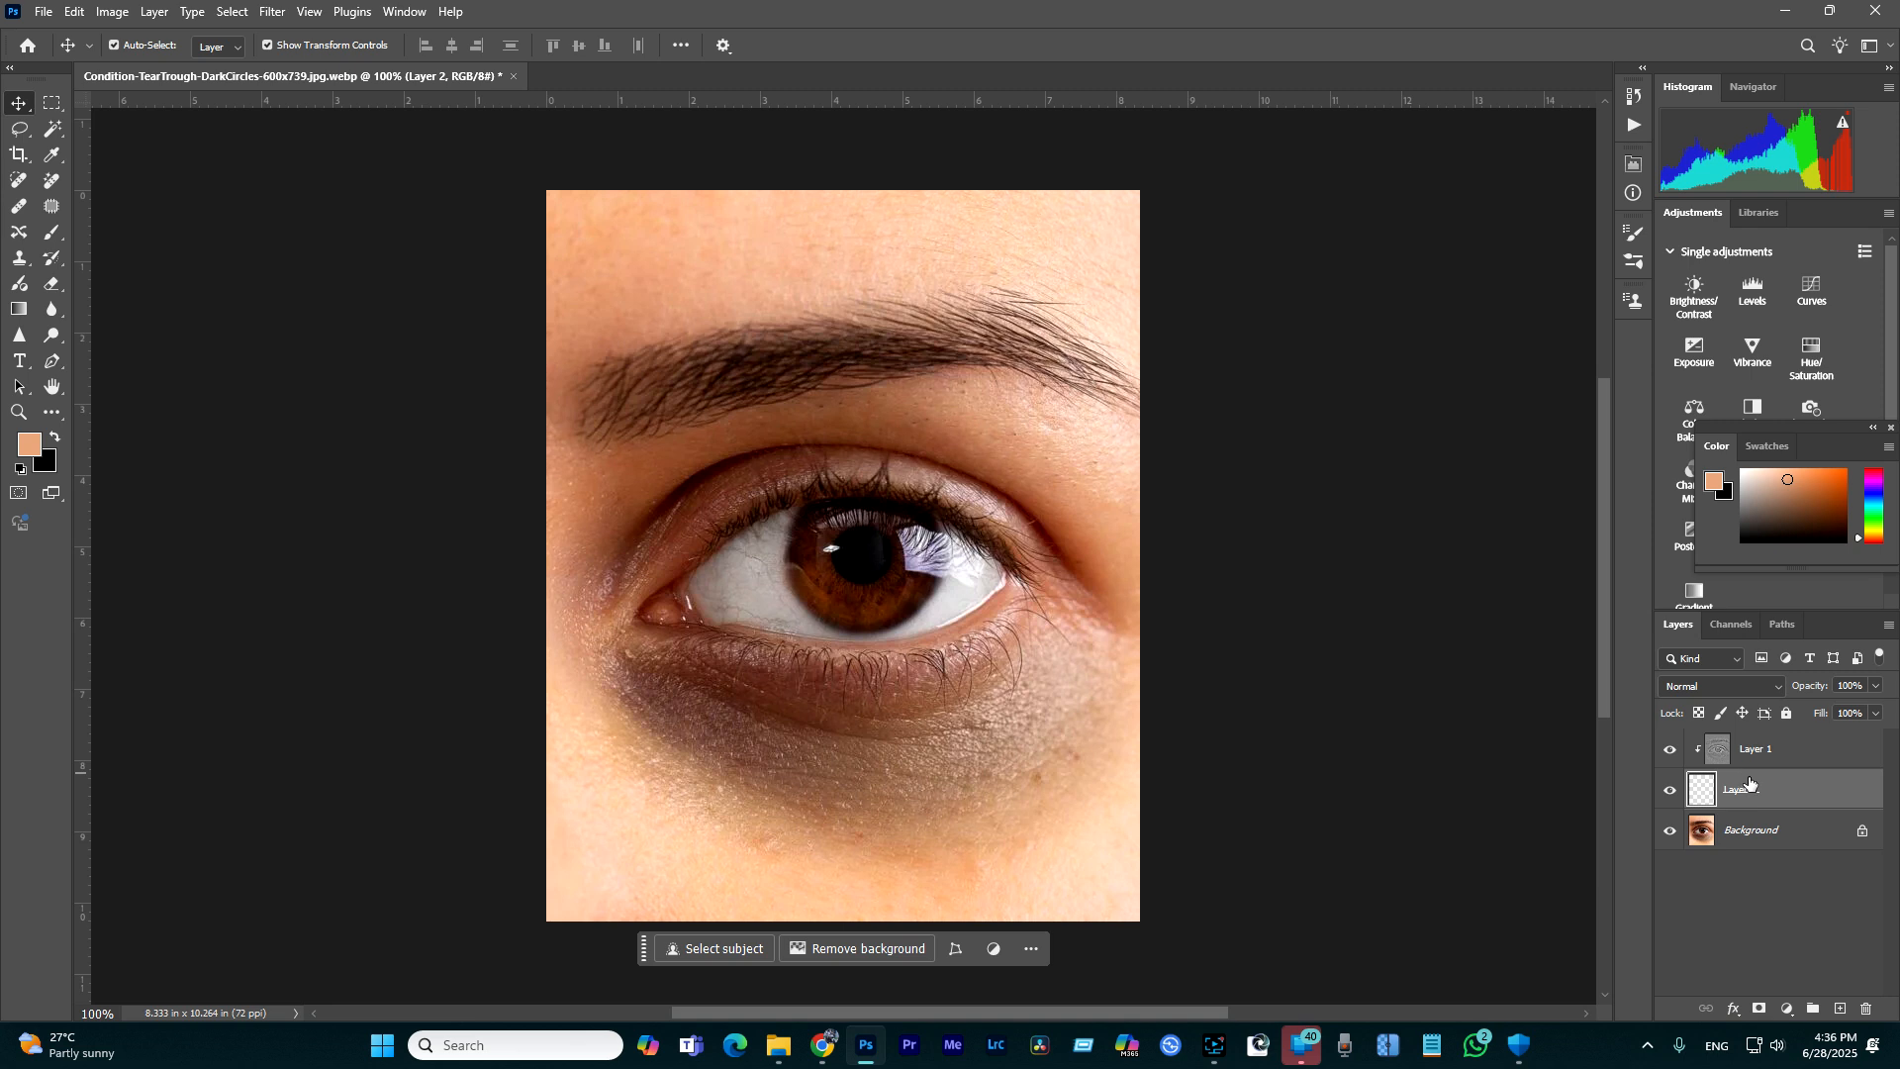
click(1752, 772)
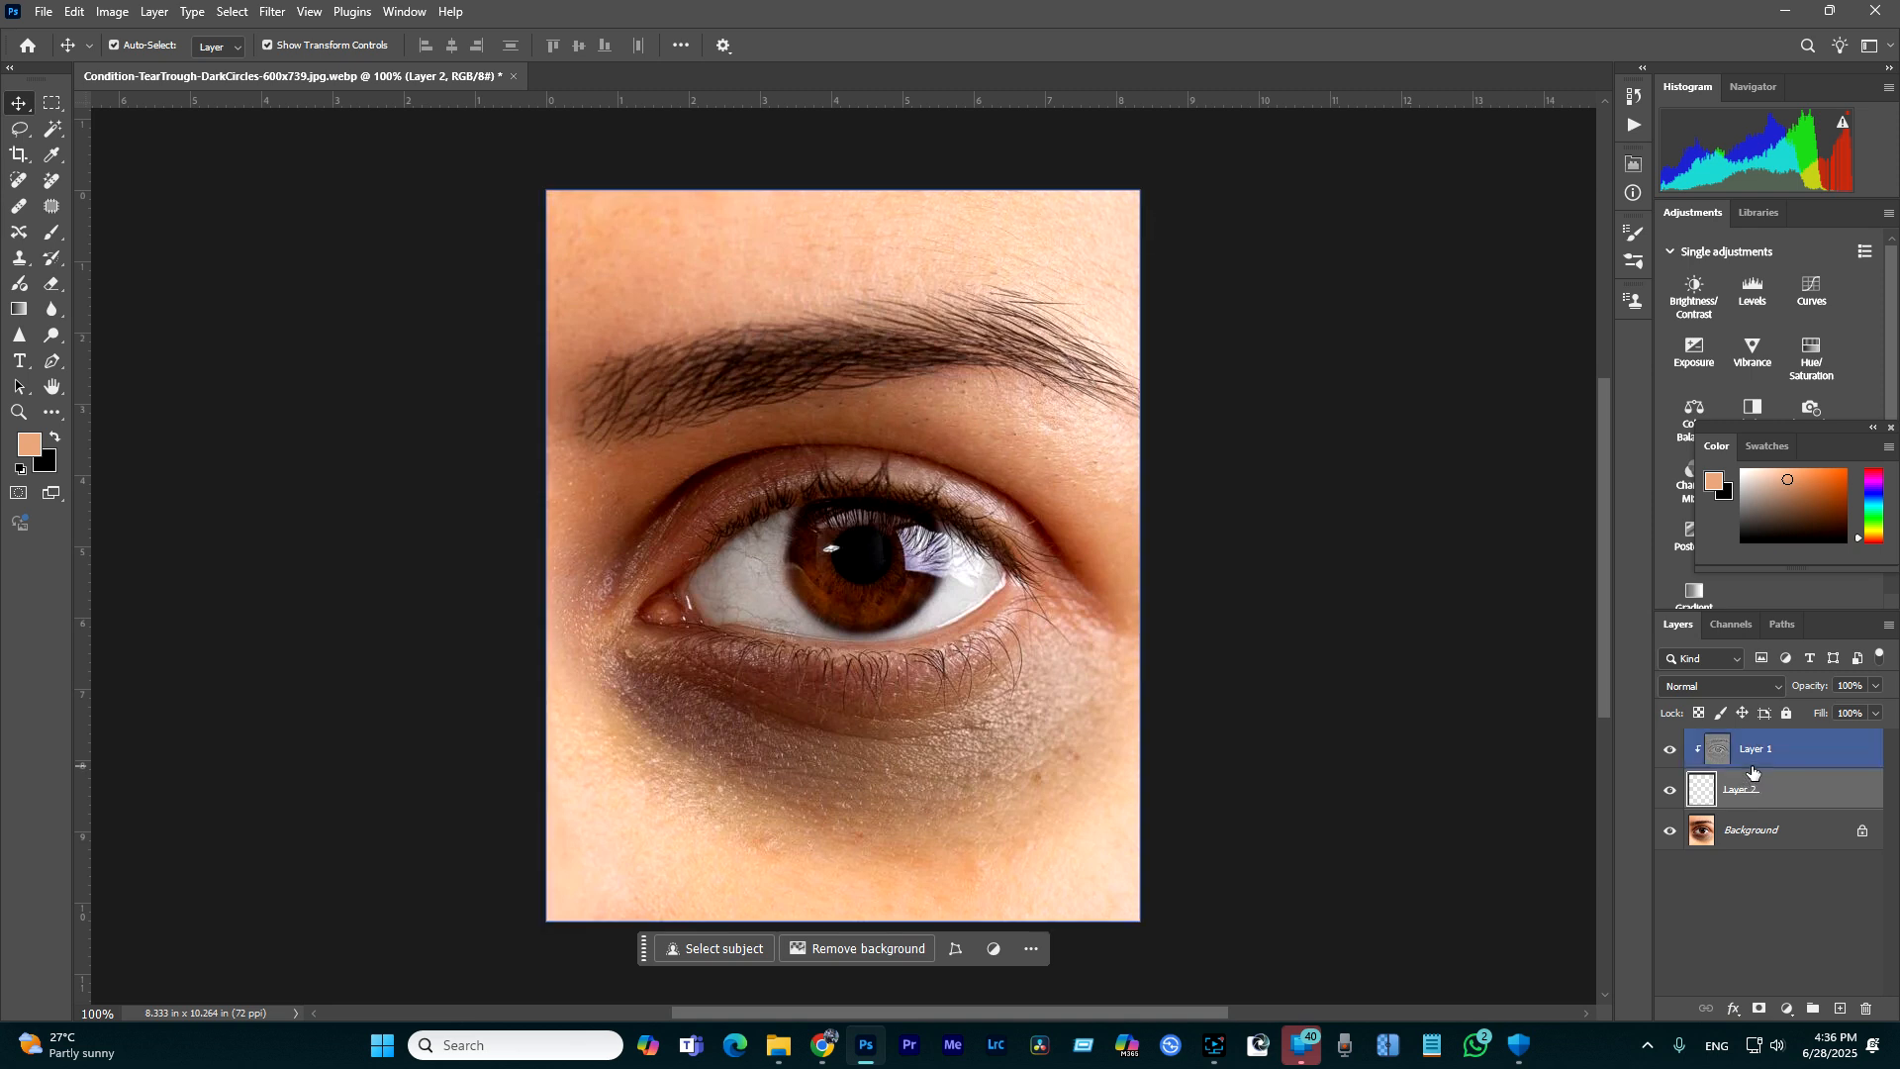
click(1752, 792)
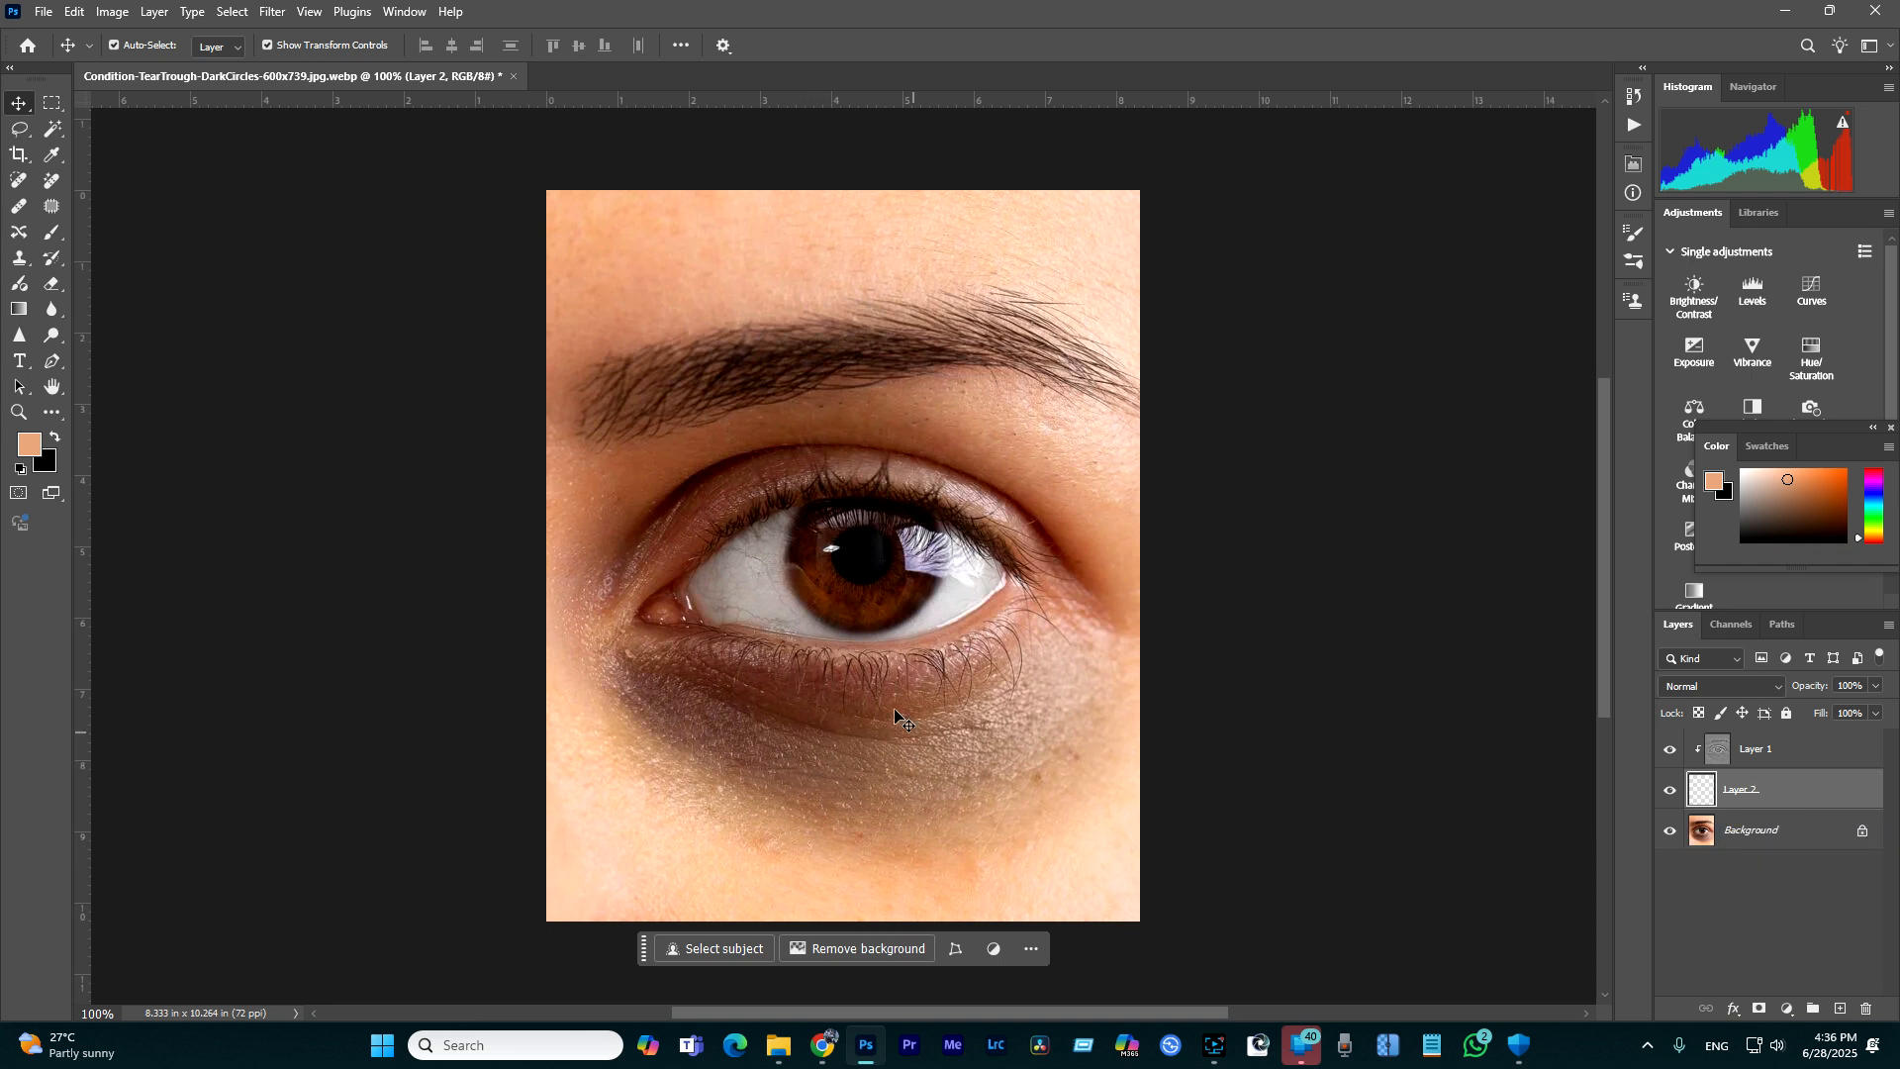
- Choose the Brush tool and set its flow to 14%
click(52, 232)
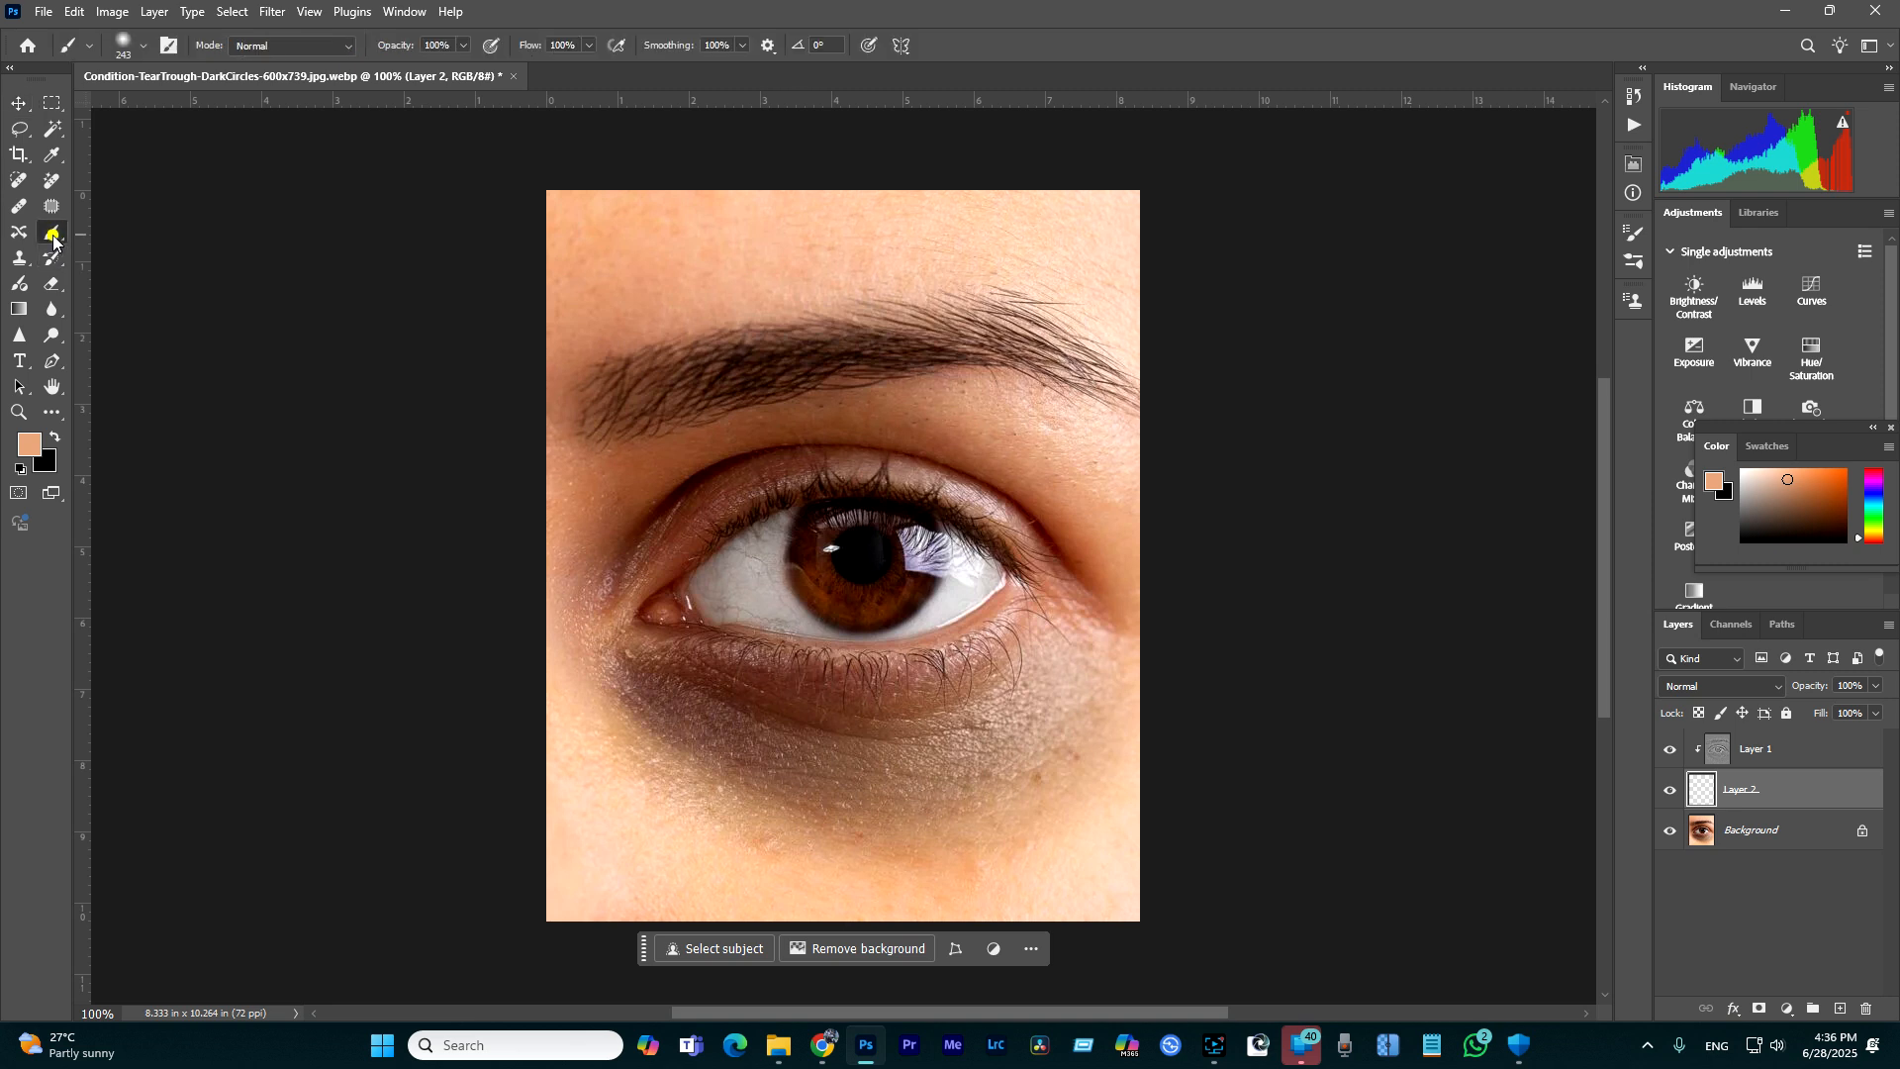
click(590, 44)
drag(545, 67, 522, 71)
click(687, 85)
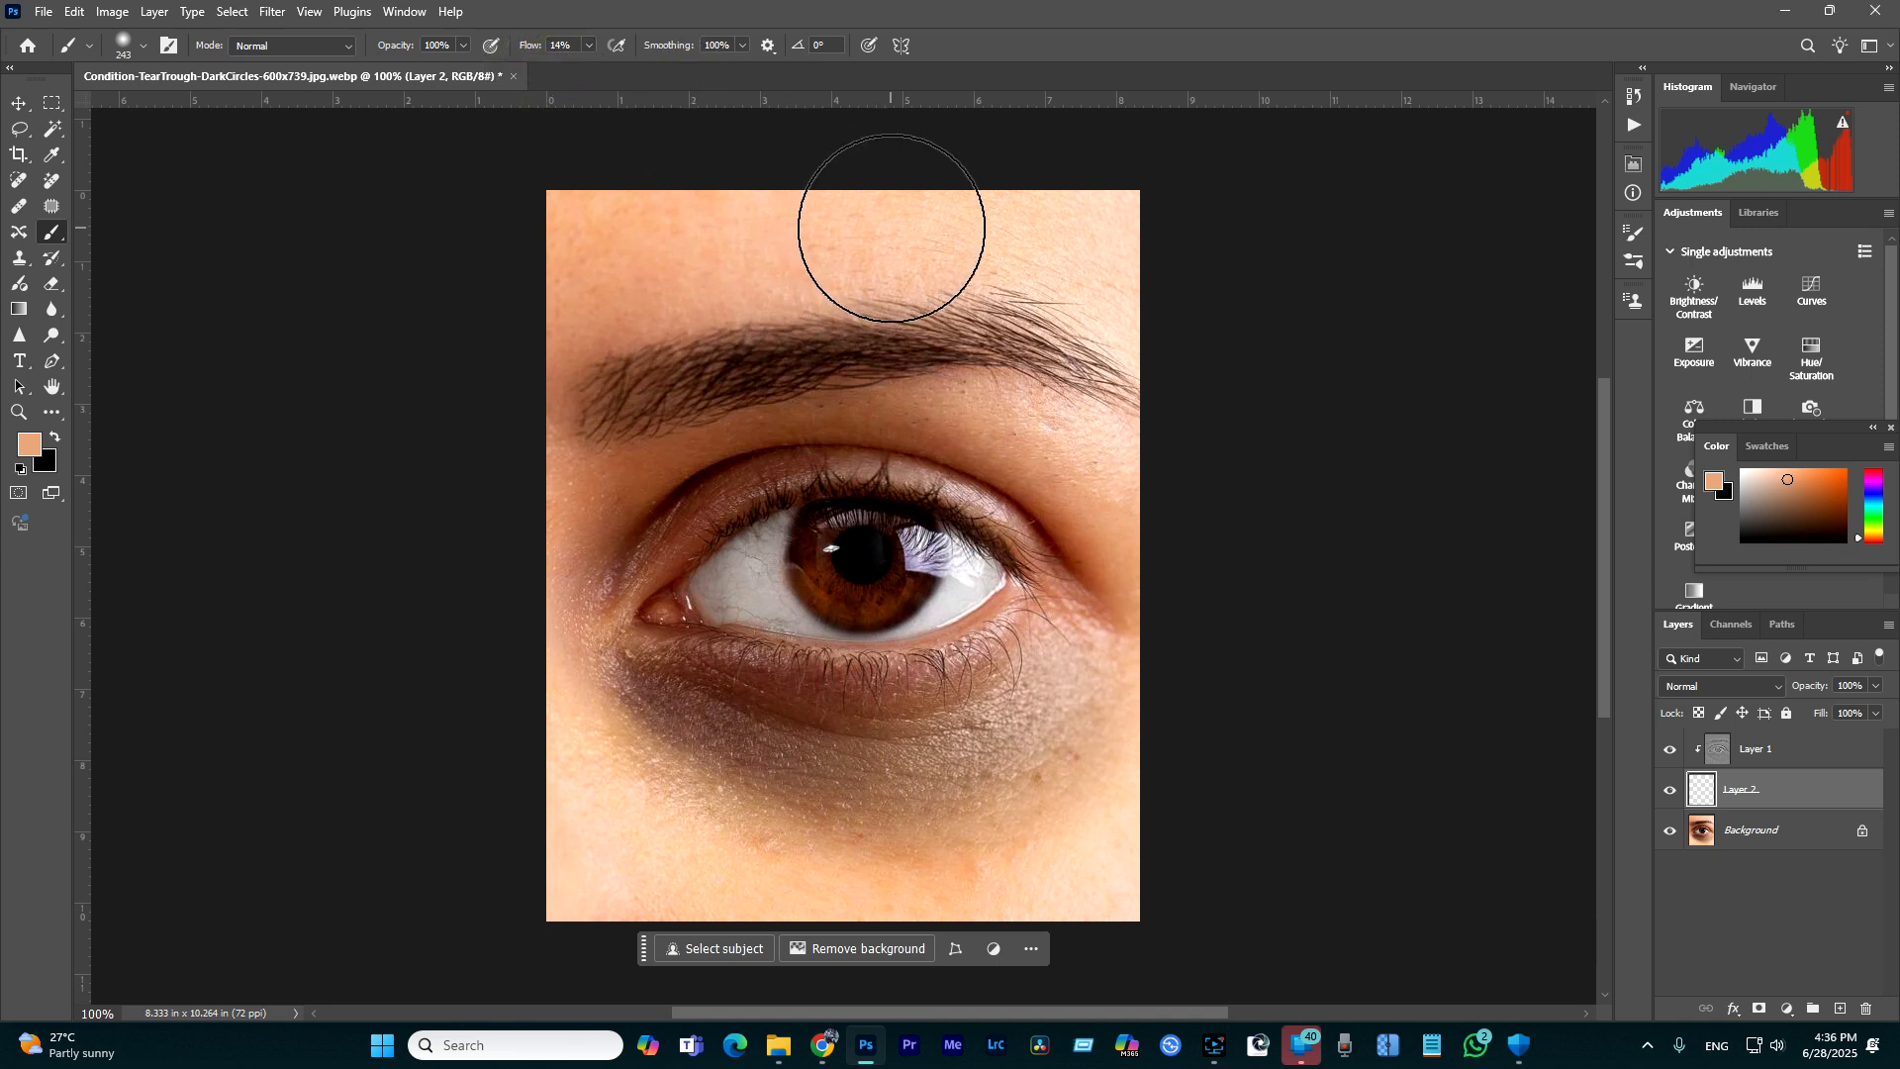
- Sample the skin tone beside the outer corner of the eye and brush it lightly over the dark circle
click(52, 159)
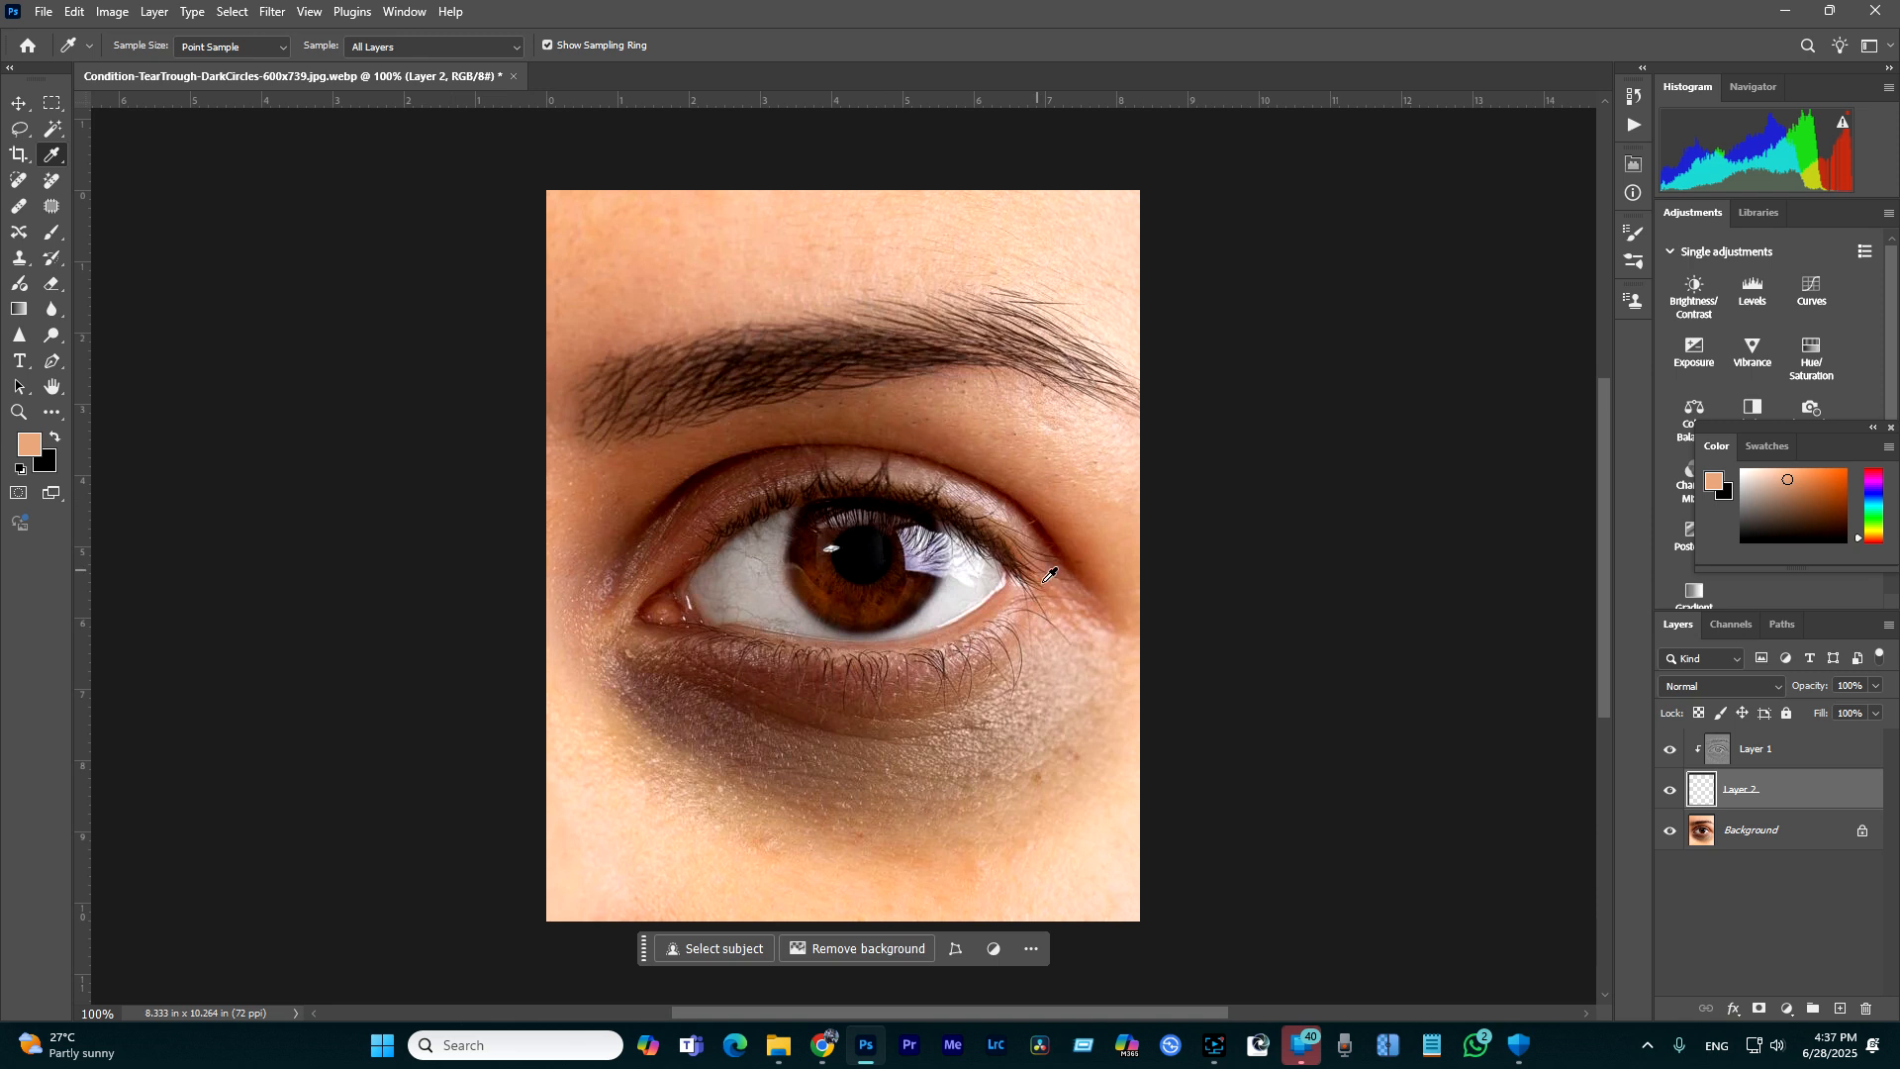
click(1117, 542)
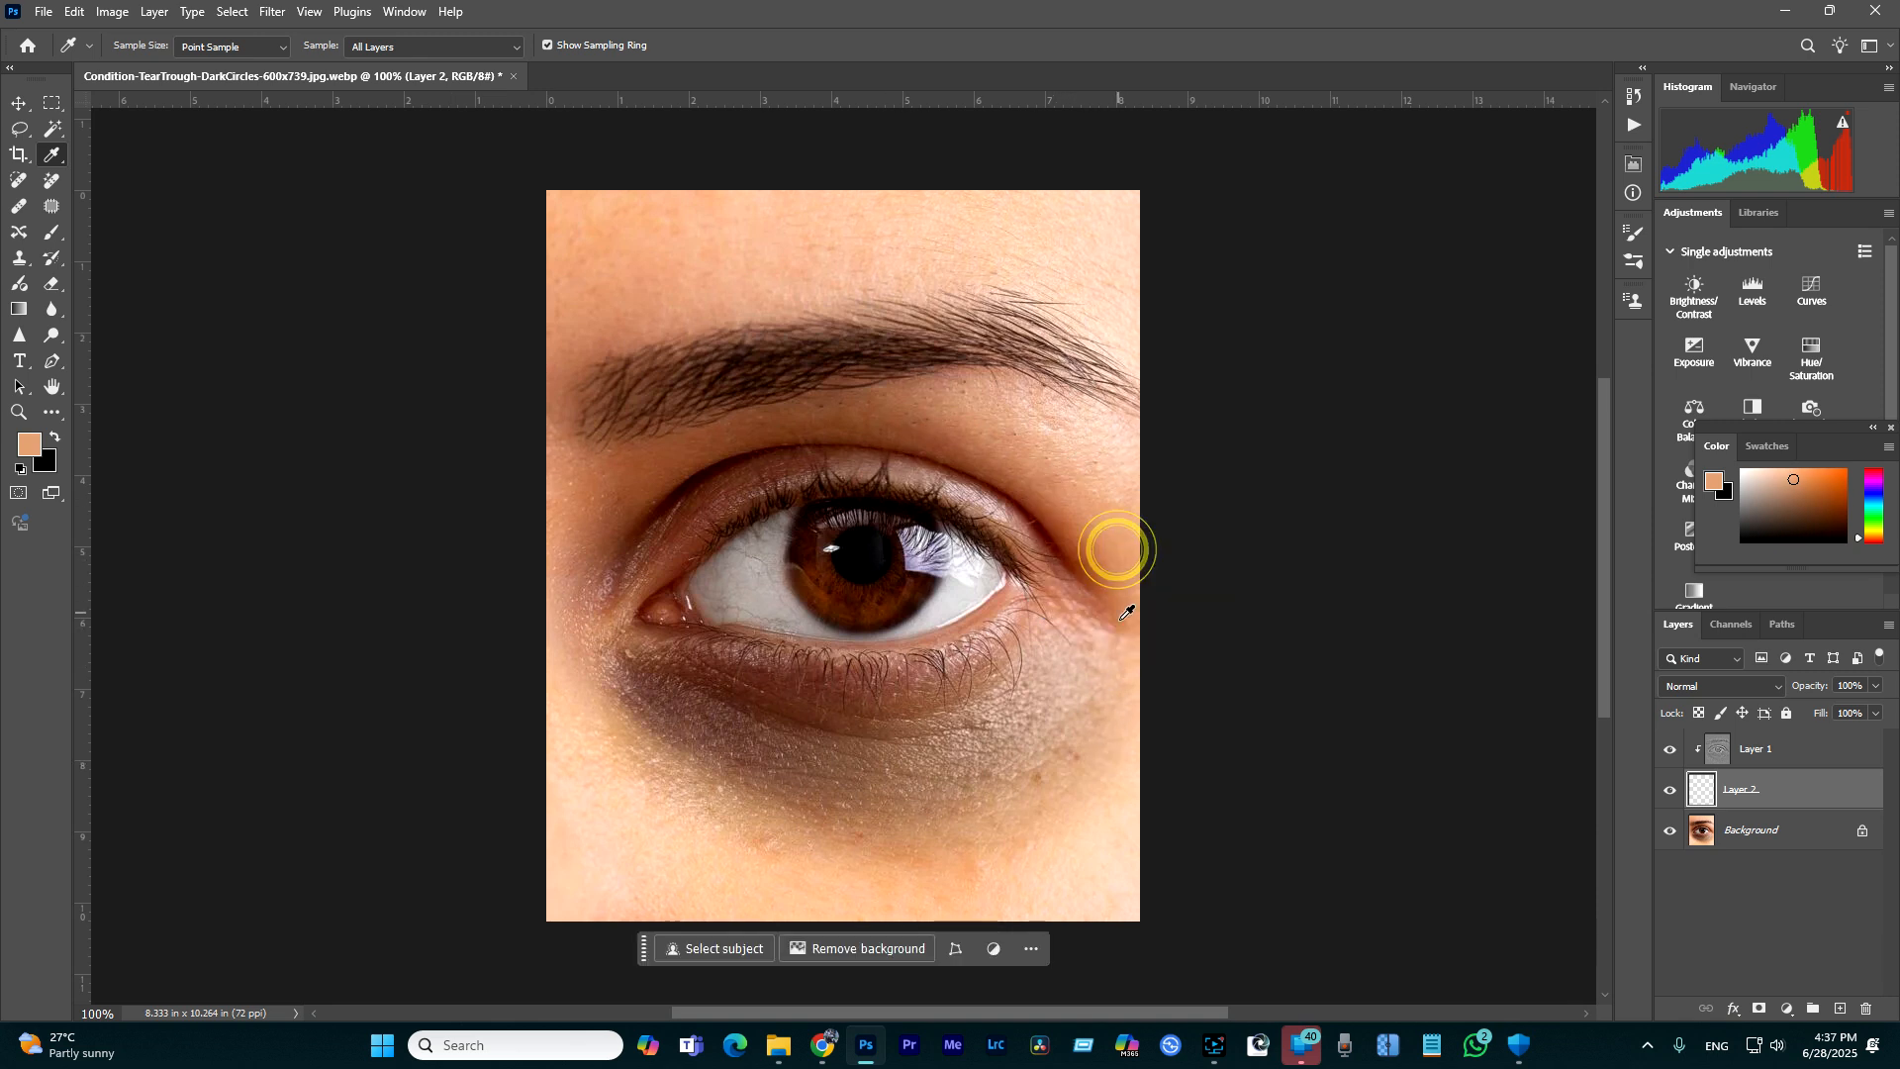
click(53, 231)
mouse_move(934, 790)
mouse_down()
mouse_move(959, 797)
mouse_move(713, 798)
mouse_up()
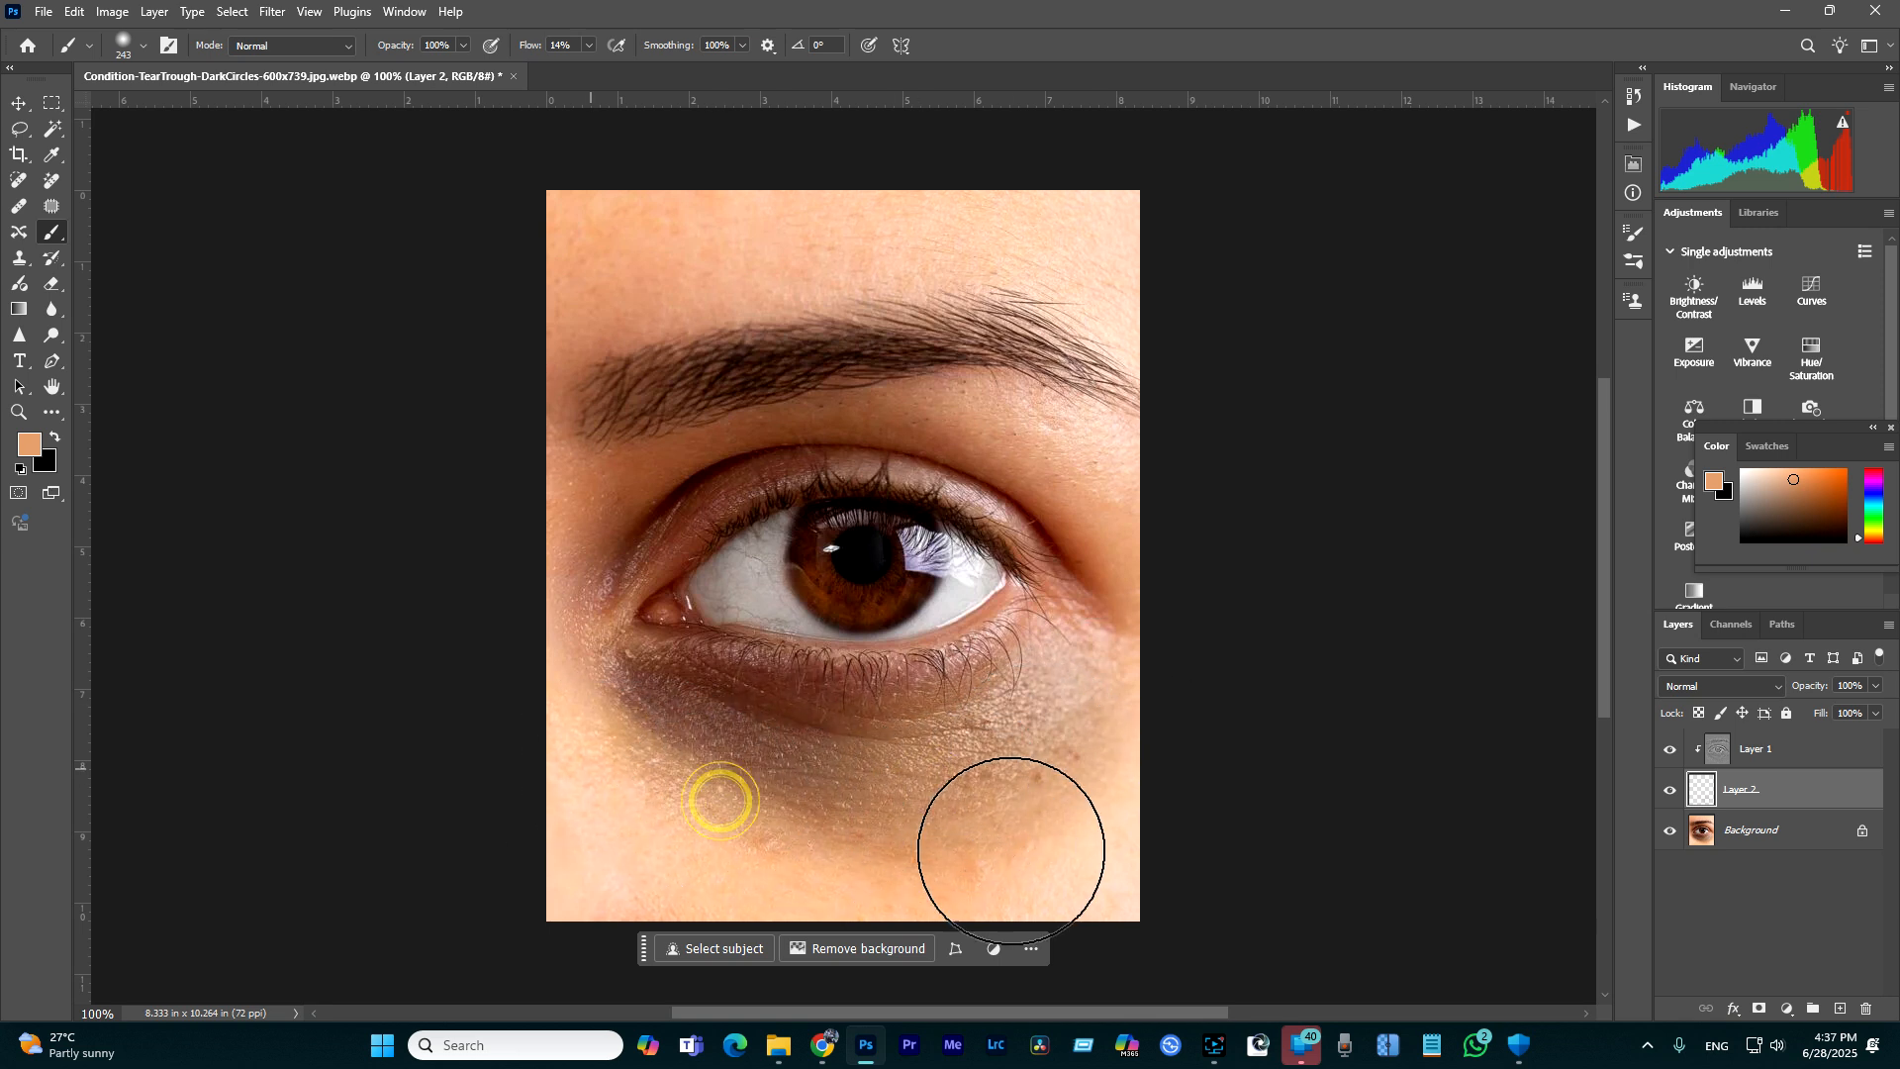
- Raise the brush flow to 90%, paint over the whole under-eye area, and compare it with Layer 2 hidden and shown
click(589, 46)
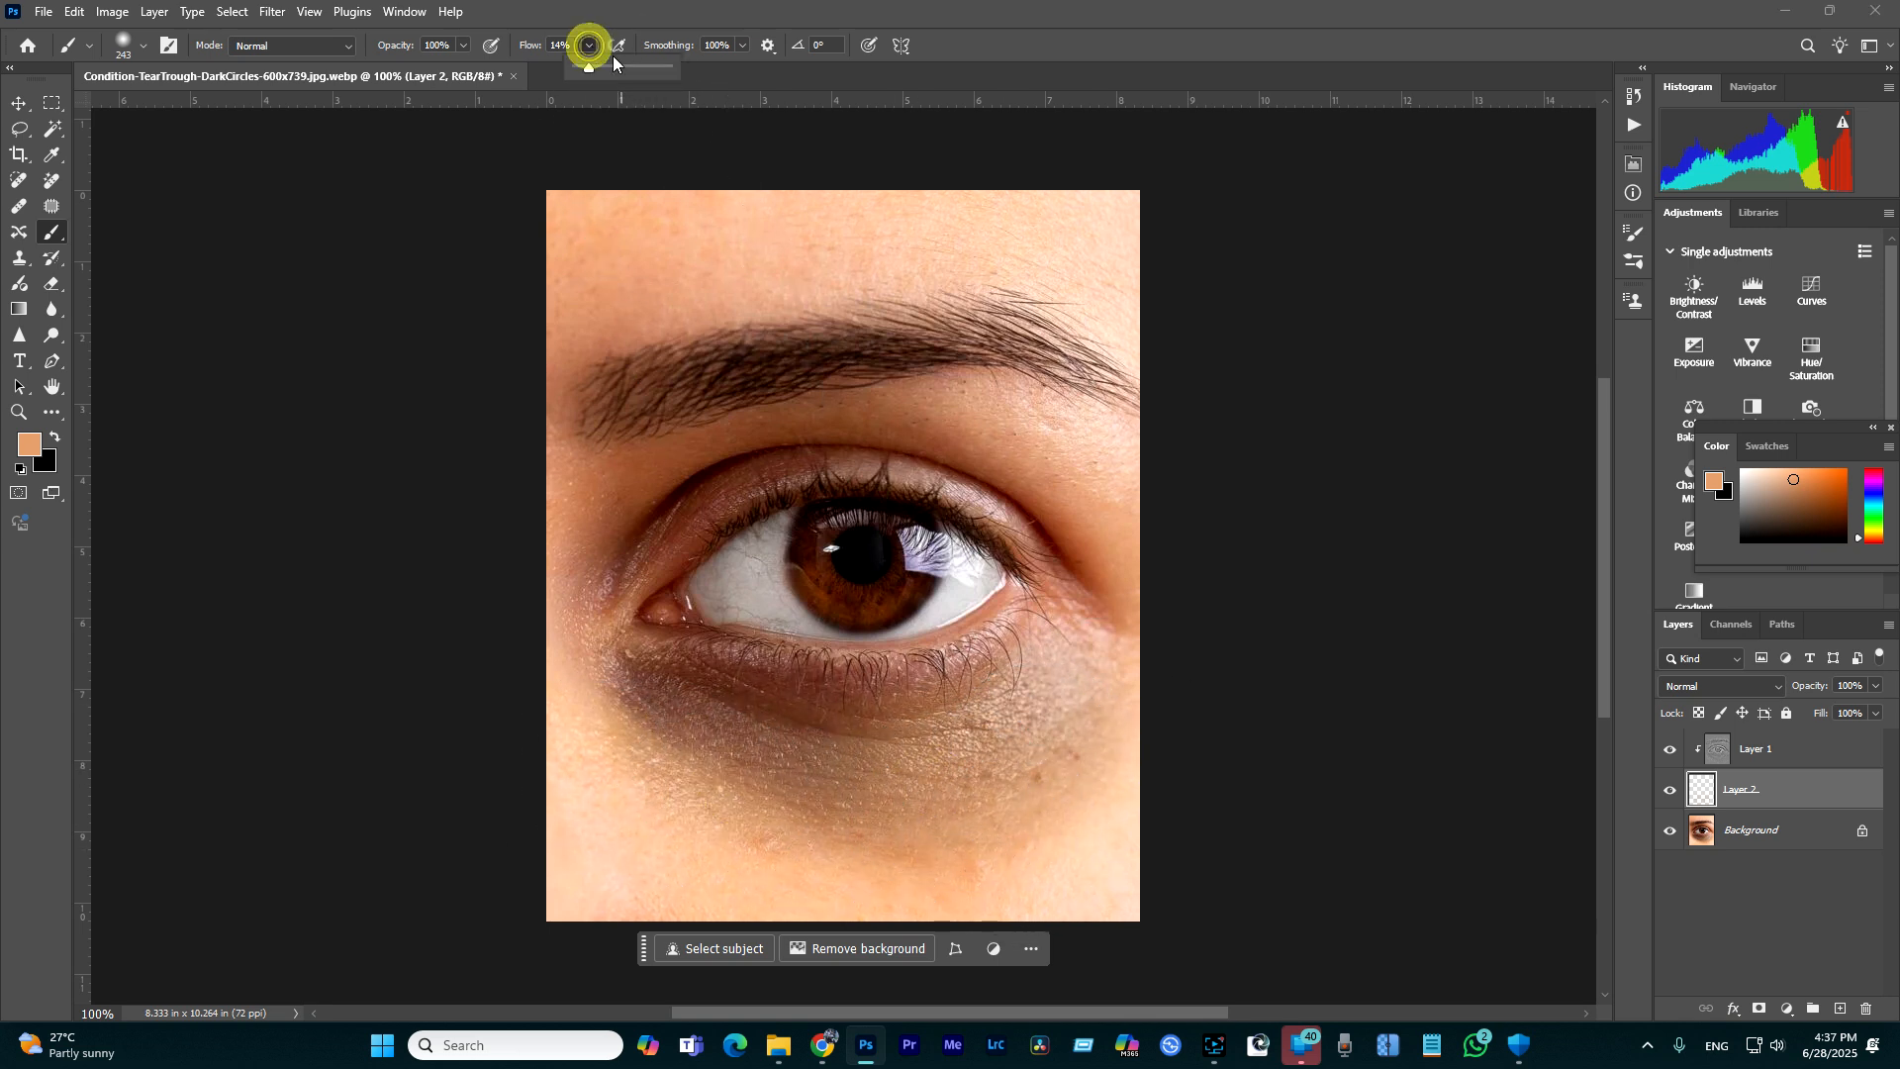
drag(565, 63, 653, 66)
mouse_move(804, 780)
mouse_down()
mouse_move(992, 789)
mouse_move(1075, 715)
mouse_move(1028, 776)
mouse_move(862, 820)
mouse_move(687, 787)
mouse_move(544, 726)
mouse_move(722, 765)
mouse_move(591, 723)
mouse_move(537, 729)
mouse_move(912, 797)
mouse_move(1111, 707)
mouse_move(1099, 753)
mouse_move(874, 882)
mouse_move(585, 854)
mouse_move(846, 908)
mouse_move(1149, 880)
mouse_move(1206, 817)
mouse_move(1206, 842)
mouse_move(1180, 905)
mouse_move(749, 874)
mouse_move(493, 950)
mouse_move(461, 941)
mouse_move(508, 948)
mouse_move(607, 654)
mouse_move(586, 703)
mouse_move(665, 811)
mouse_move(971, 797)
mouse_move(1076, 747)
mouse_move(1152, 611)
mouse_move(574, 545)
mouse_move(1052, 735)
mouse_up()
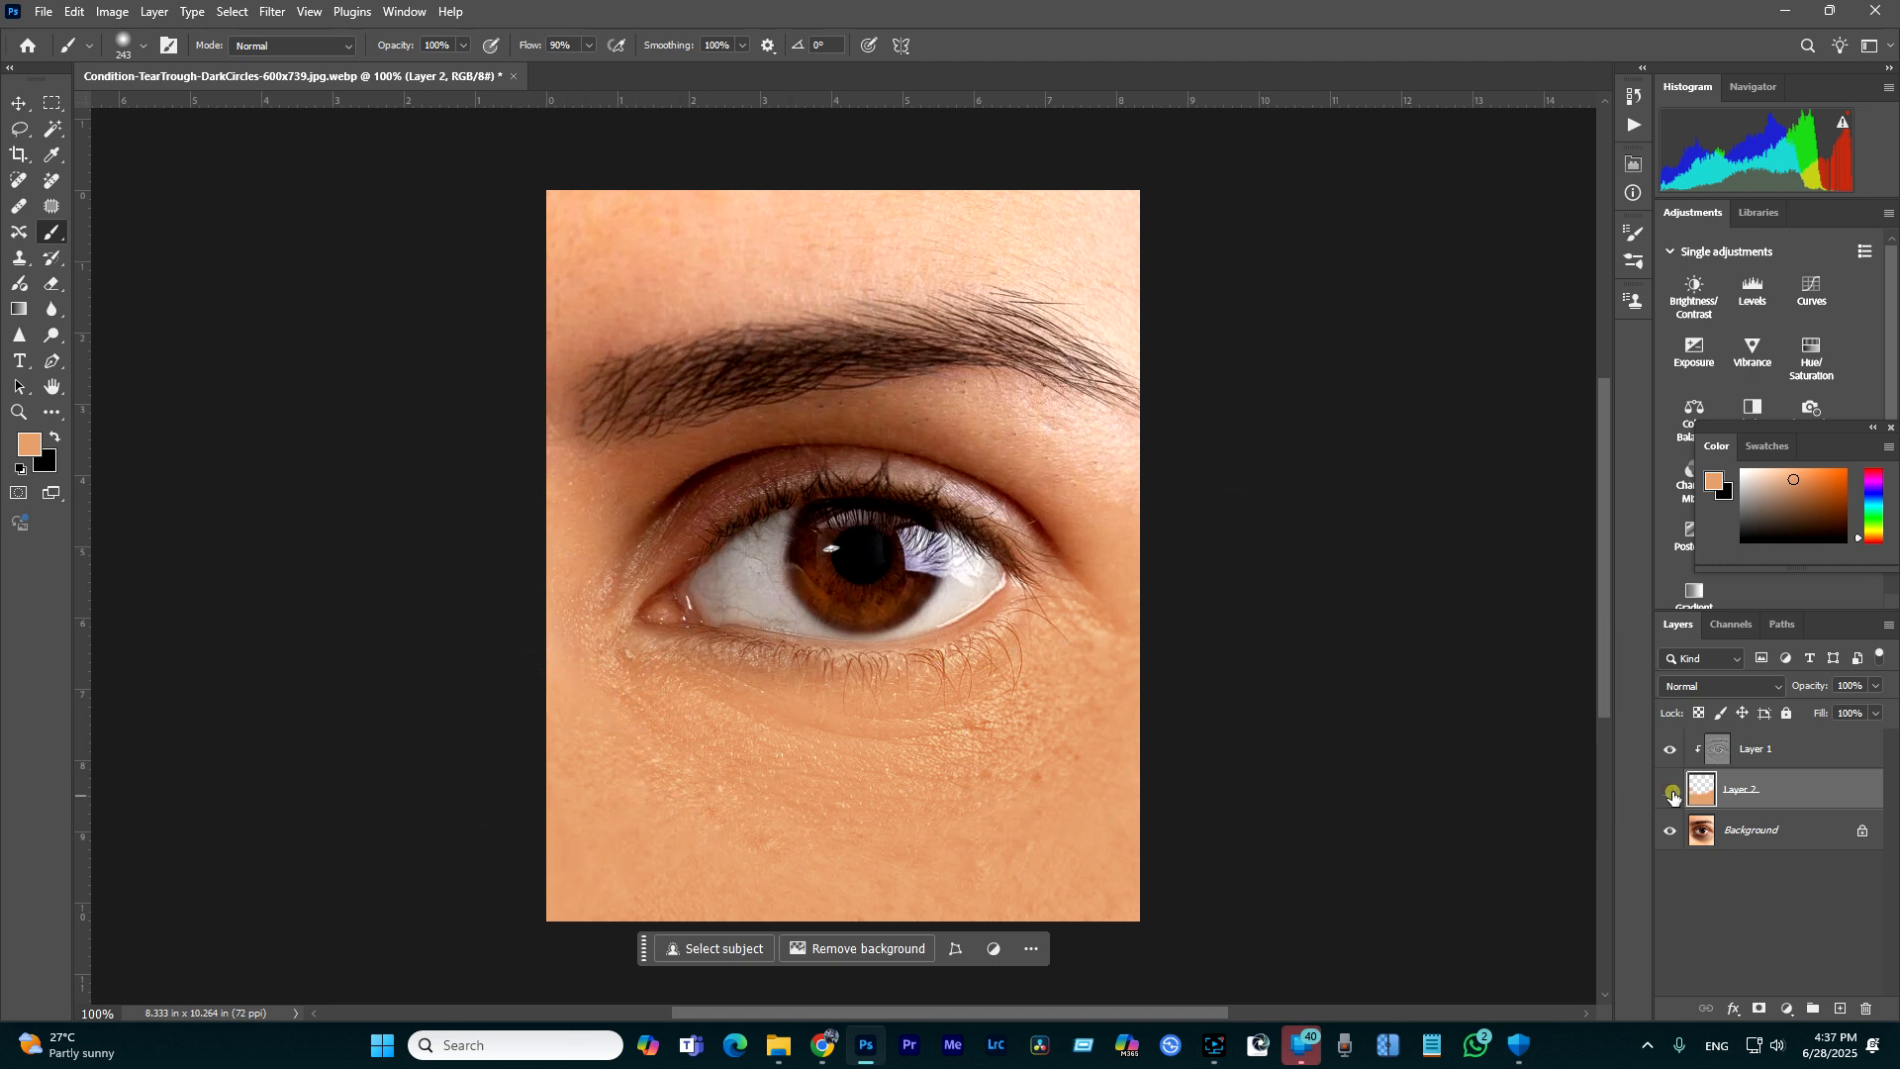
click(1671, 792)
click(1671, 792)
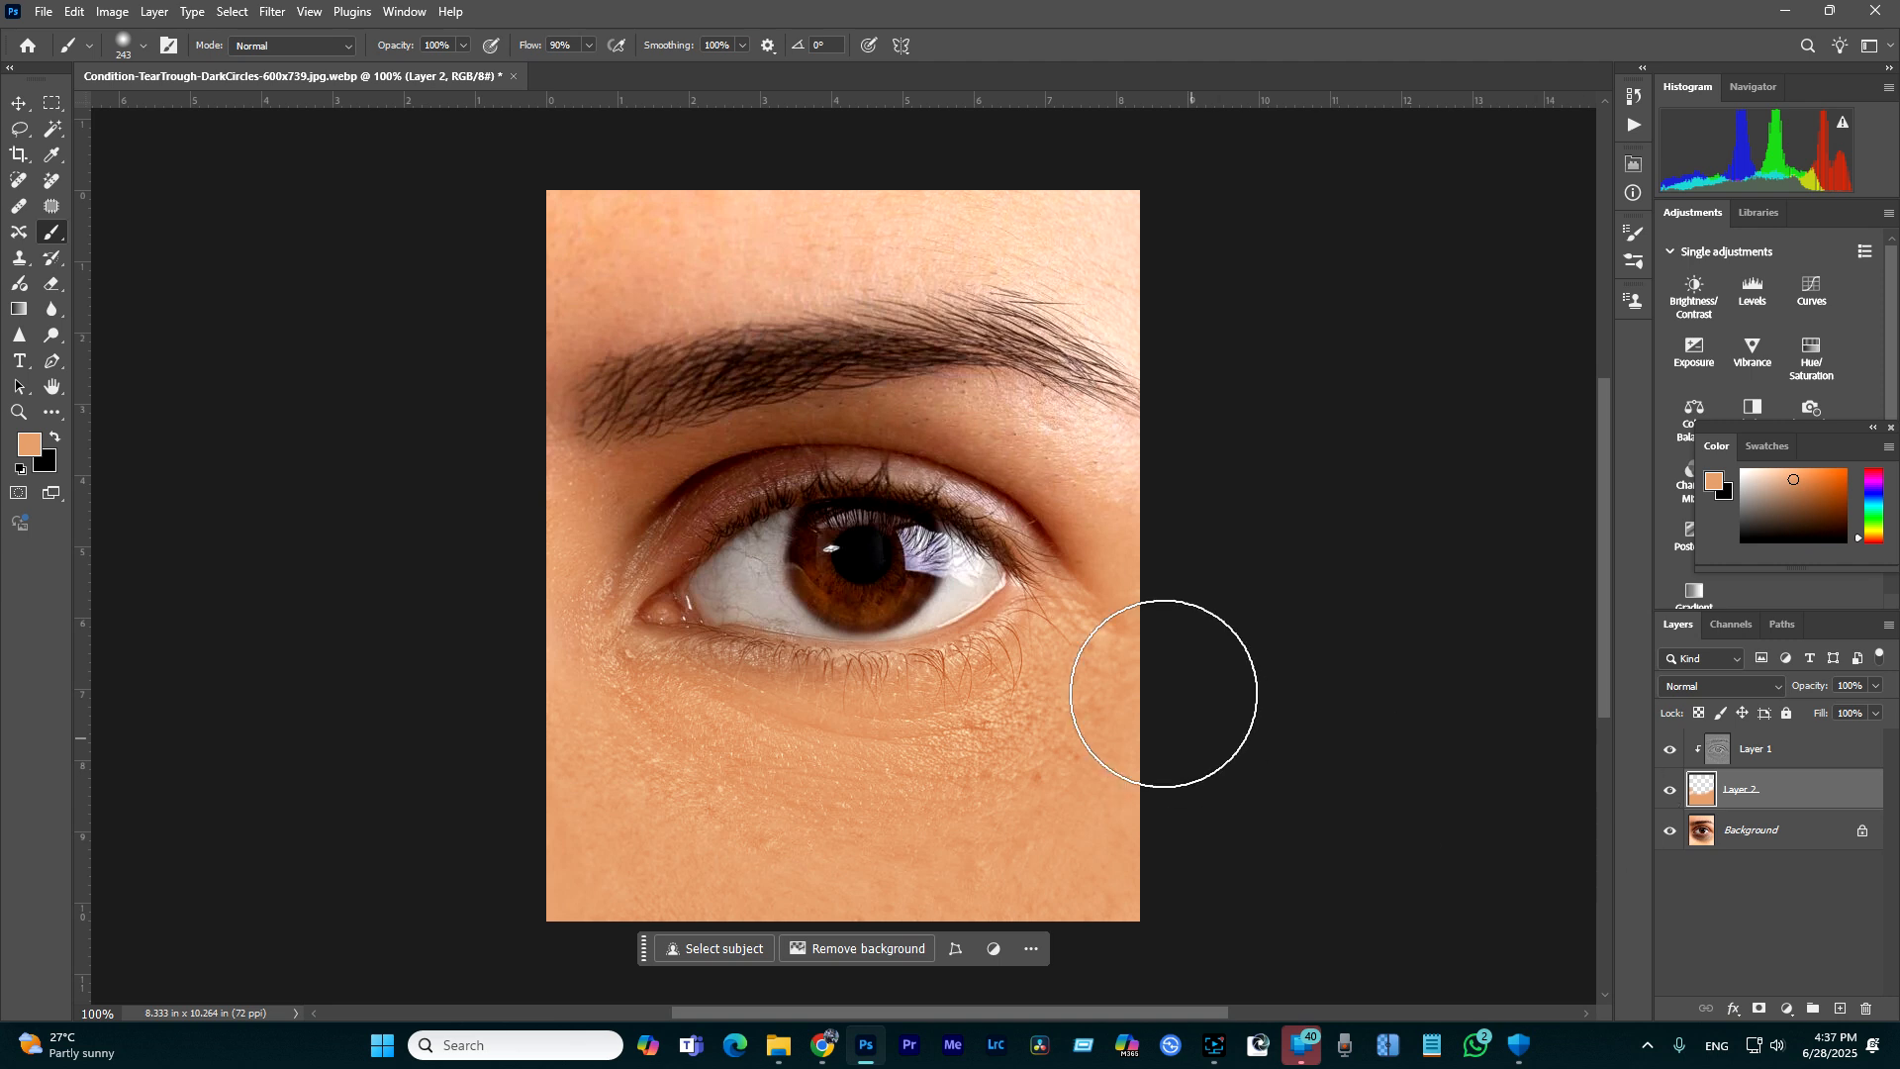
- Sample the skin tone just below the eyebrow and repaint the under-eye area, undoing the stroke across the brow and upper eyelid
click(53, 156)
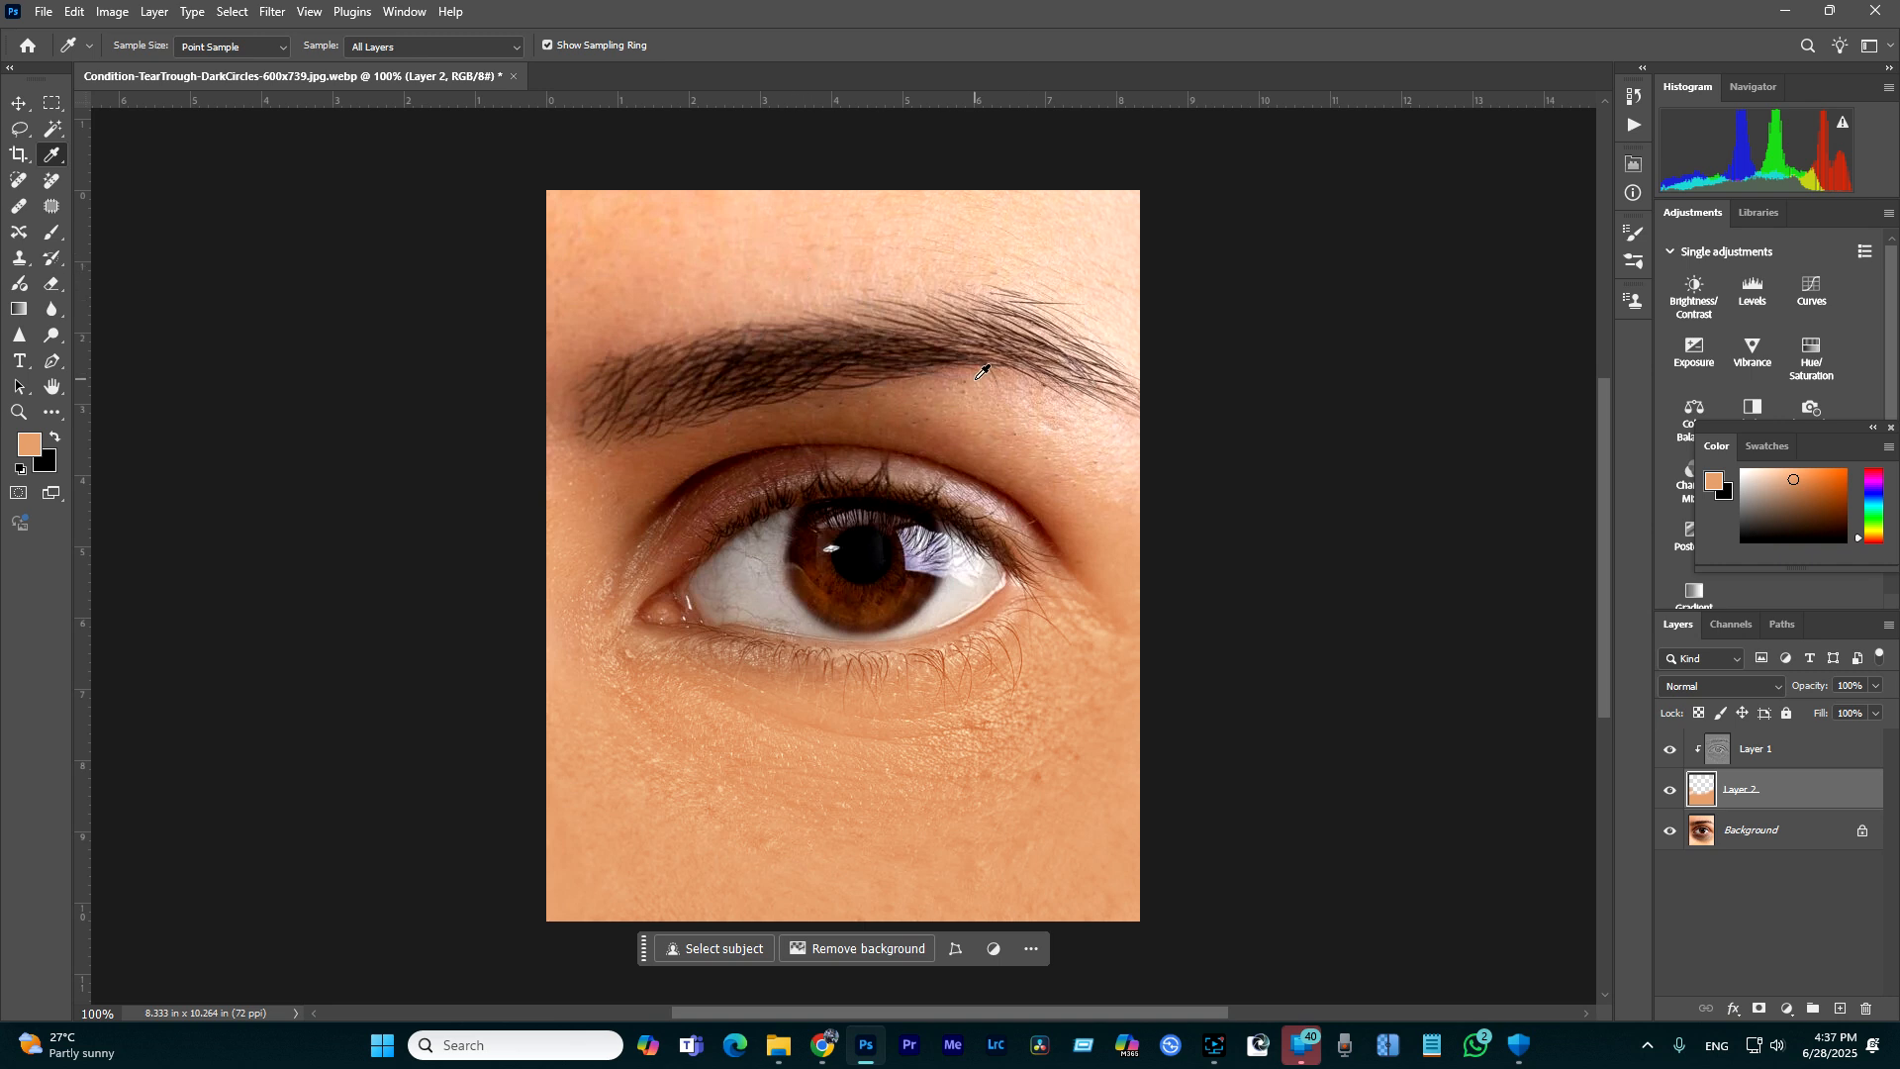
click(993, 410)
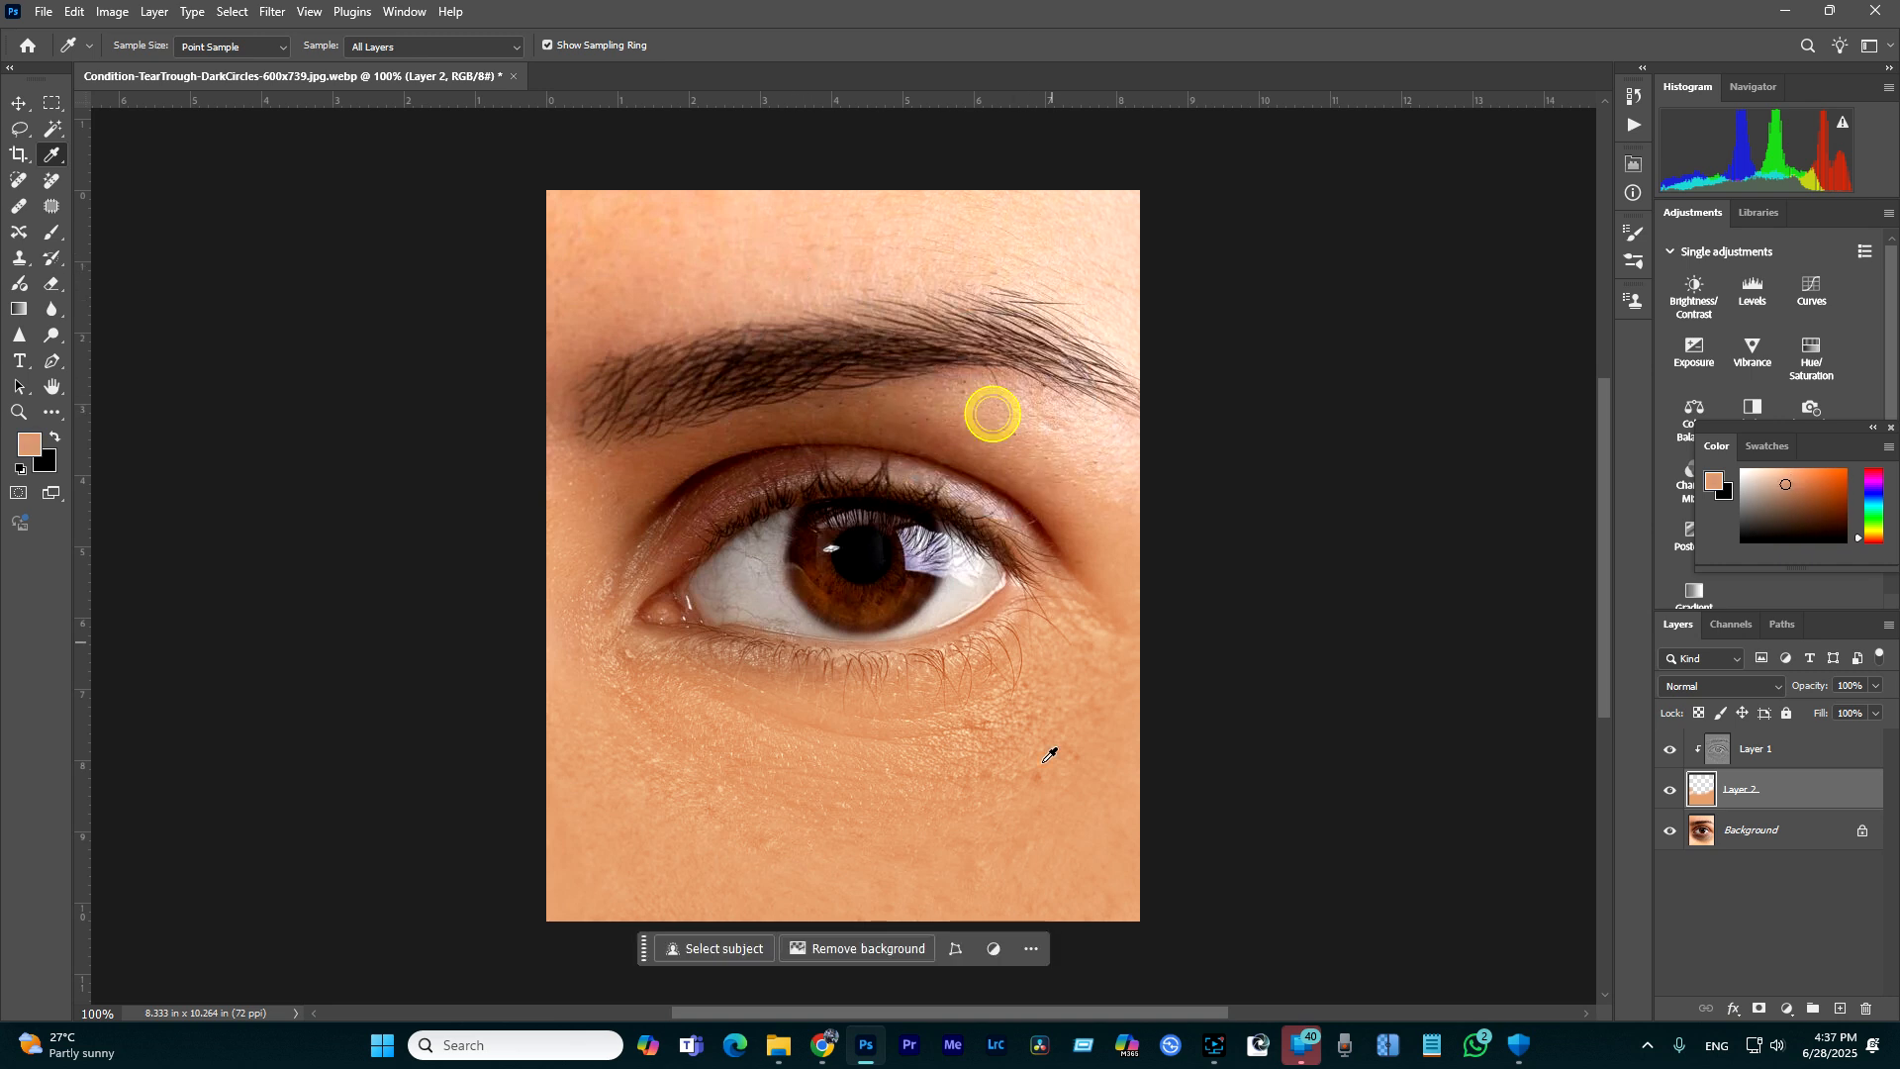
click(48, 233)
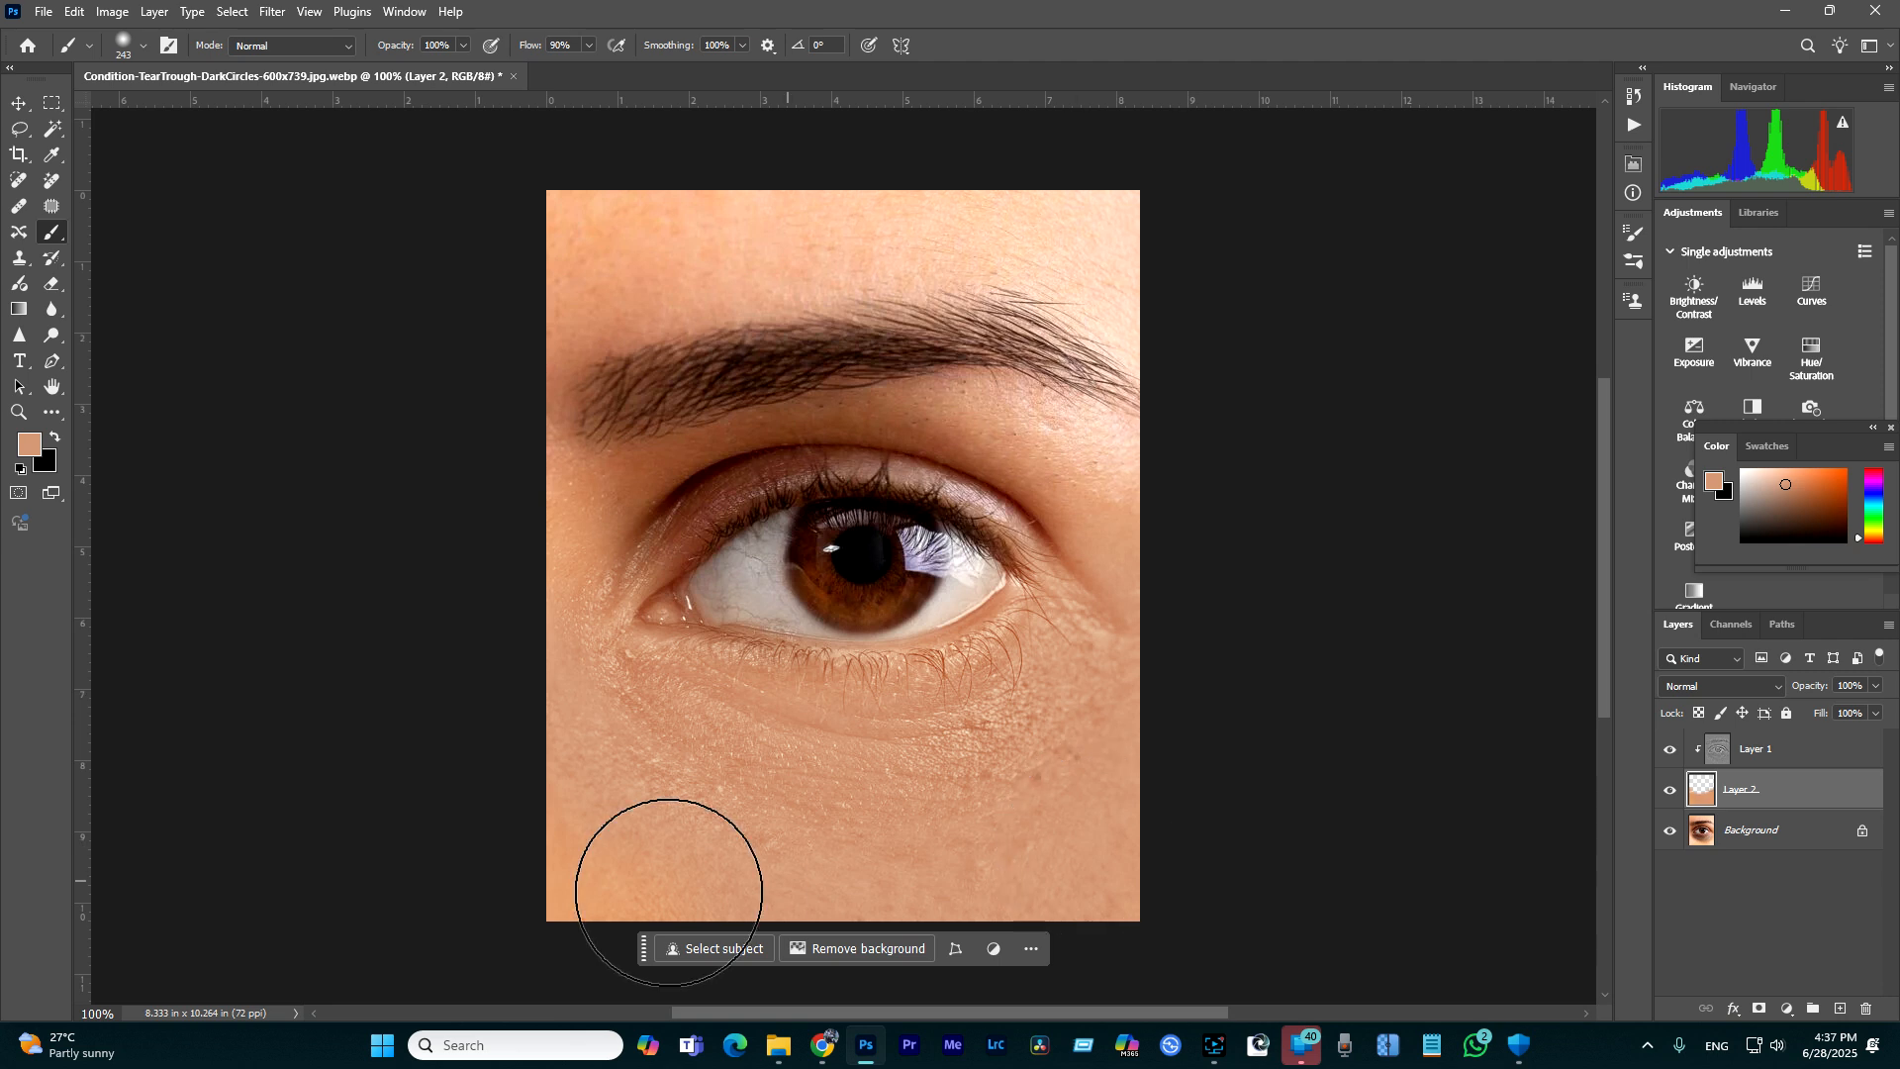
click(520, 773)
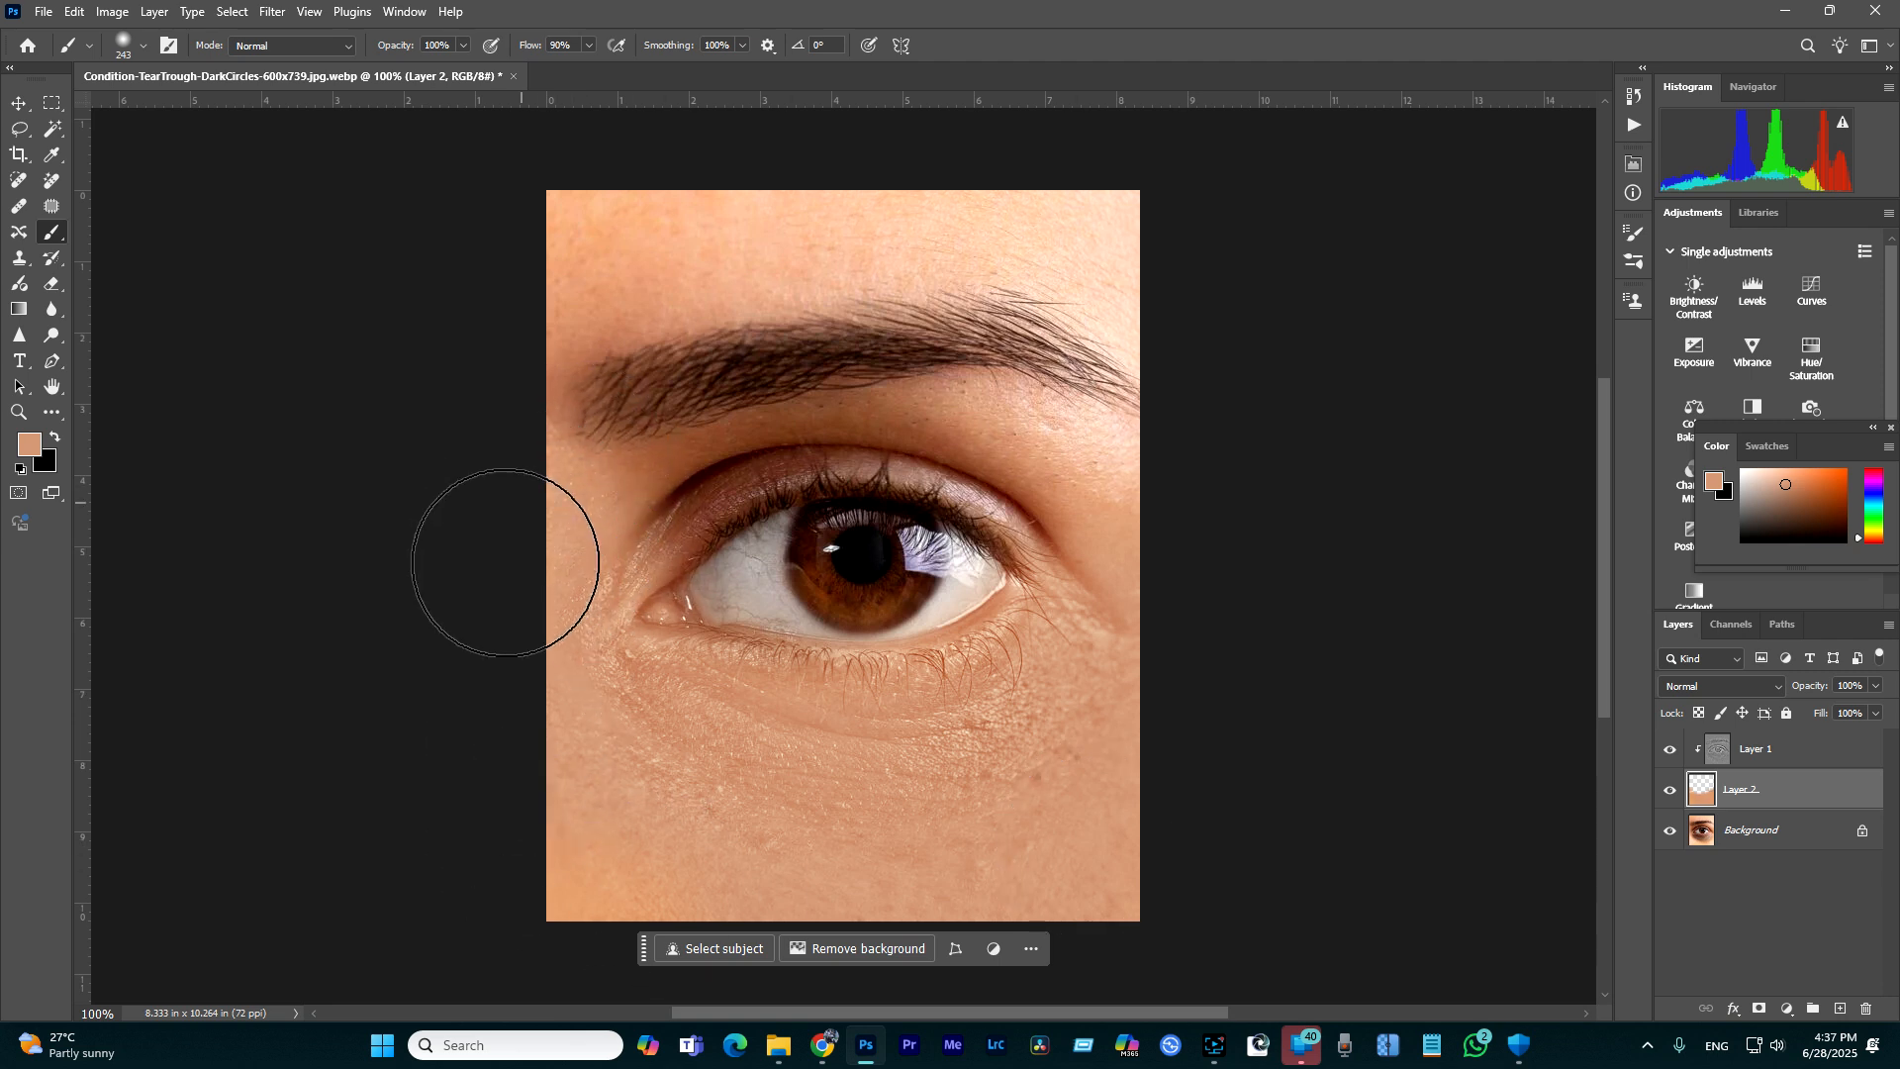
drag(615, 437, 1060, 446)
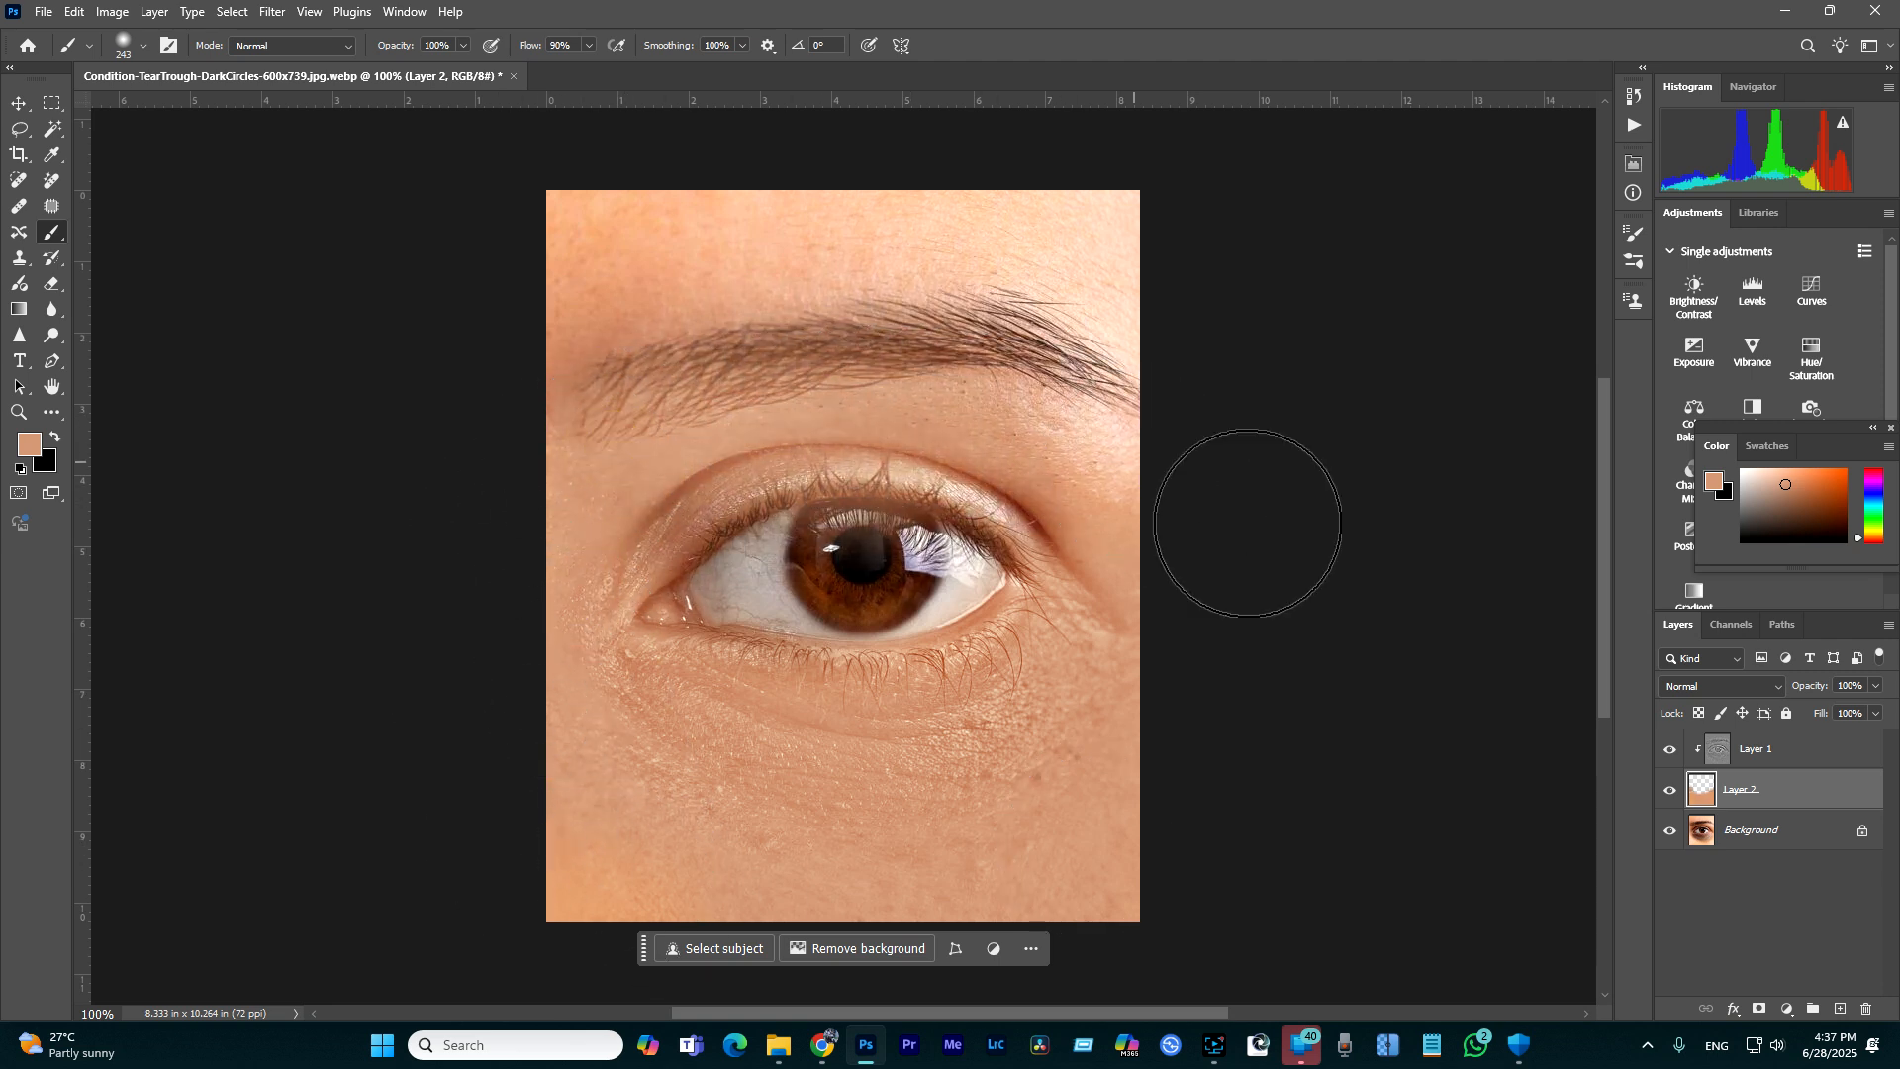
key(ctrl+z)
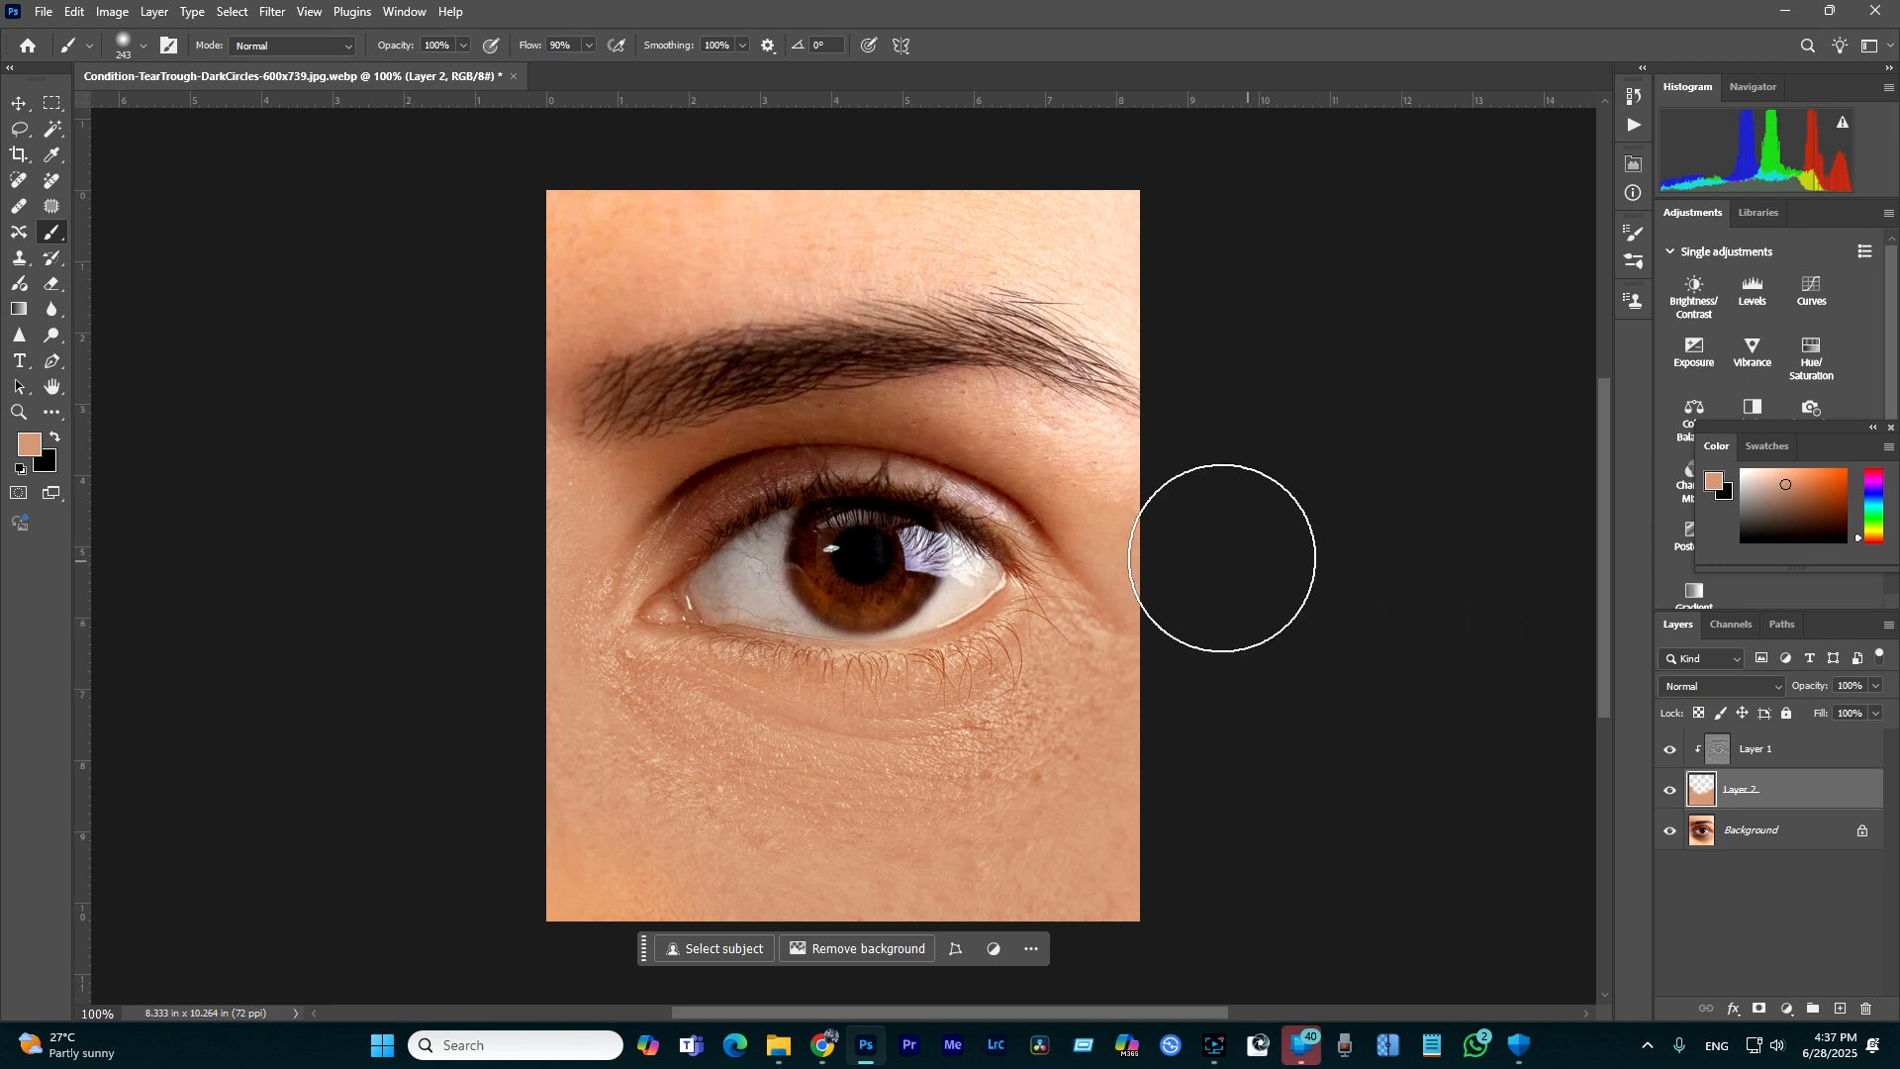
- Reduce the brush size to 72 px and paint the skin tone over the upper eyelid and outer eye corner
right_click(1052, 500)
drag(1268, 546, 1199, 546)
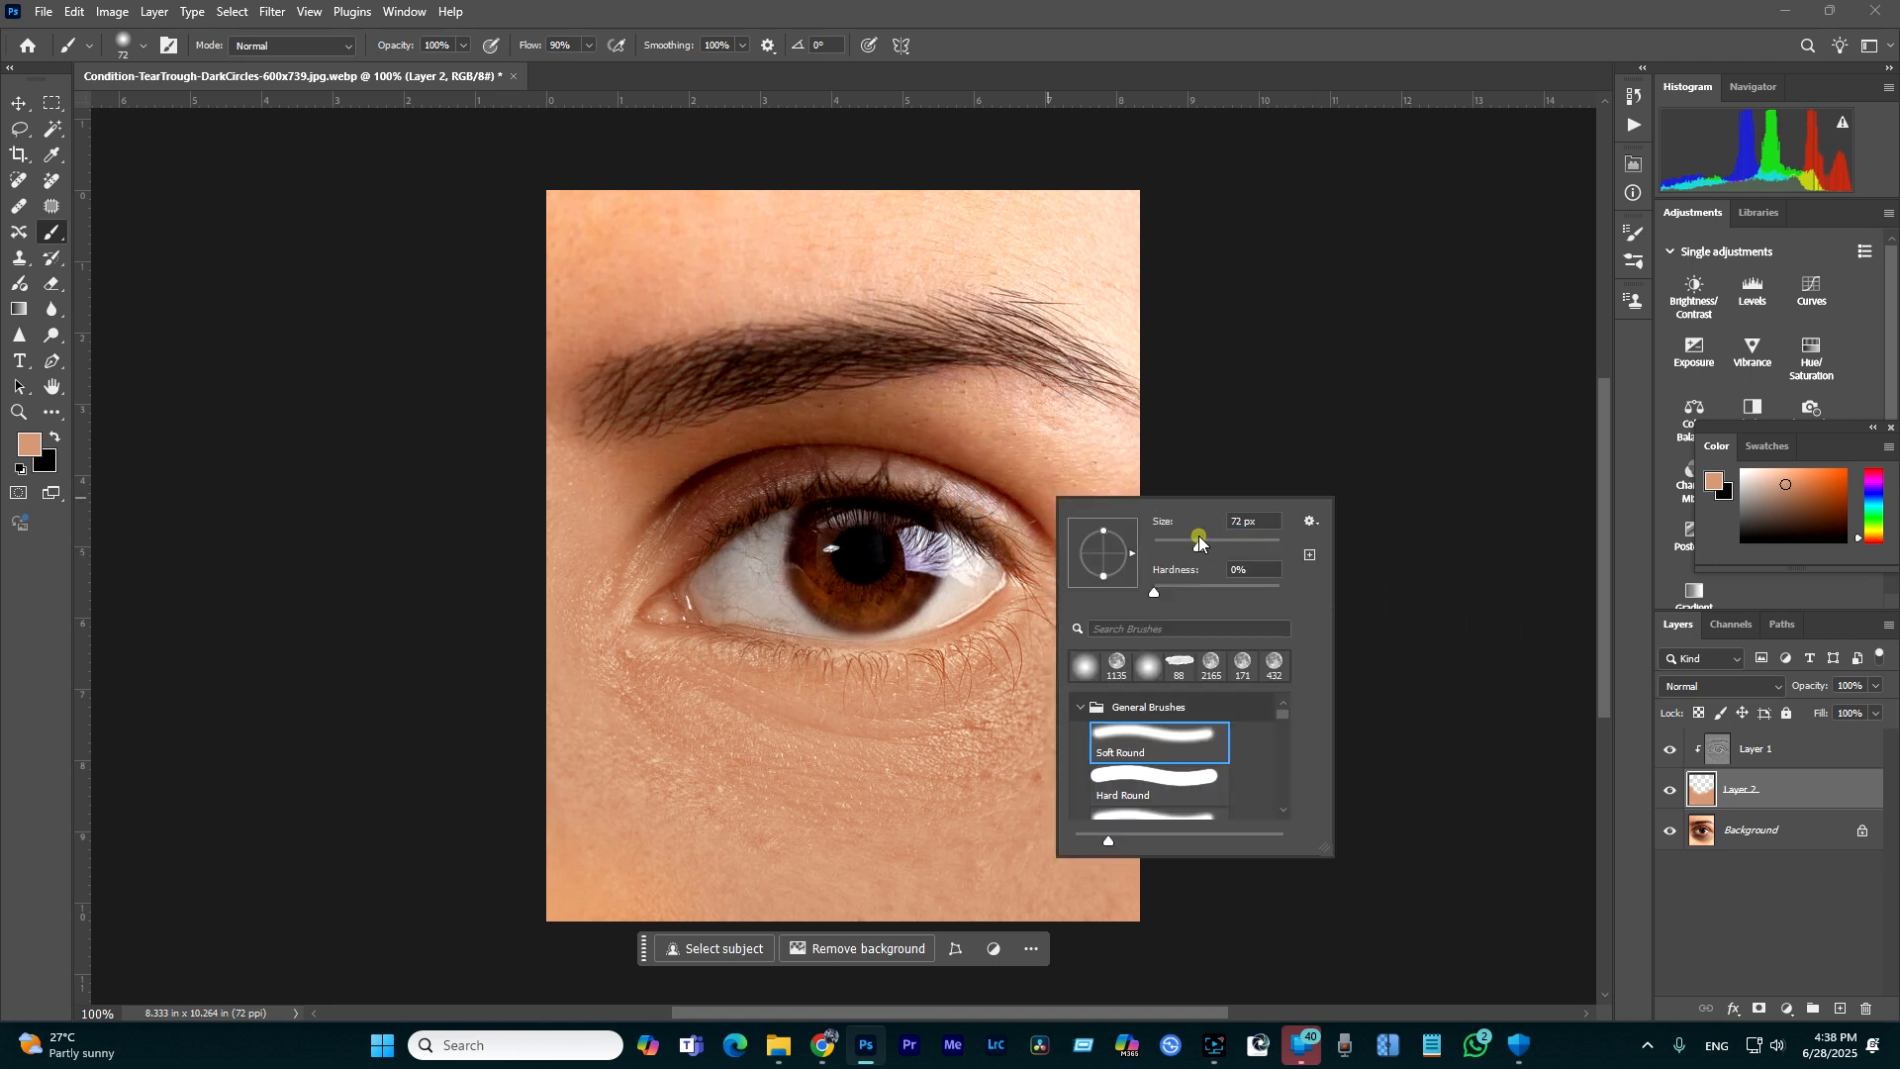
click(661, 496)
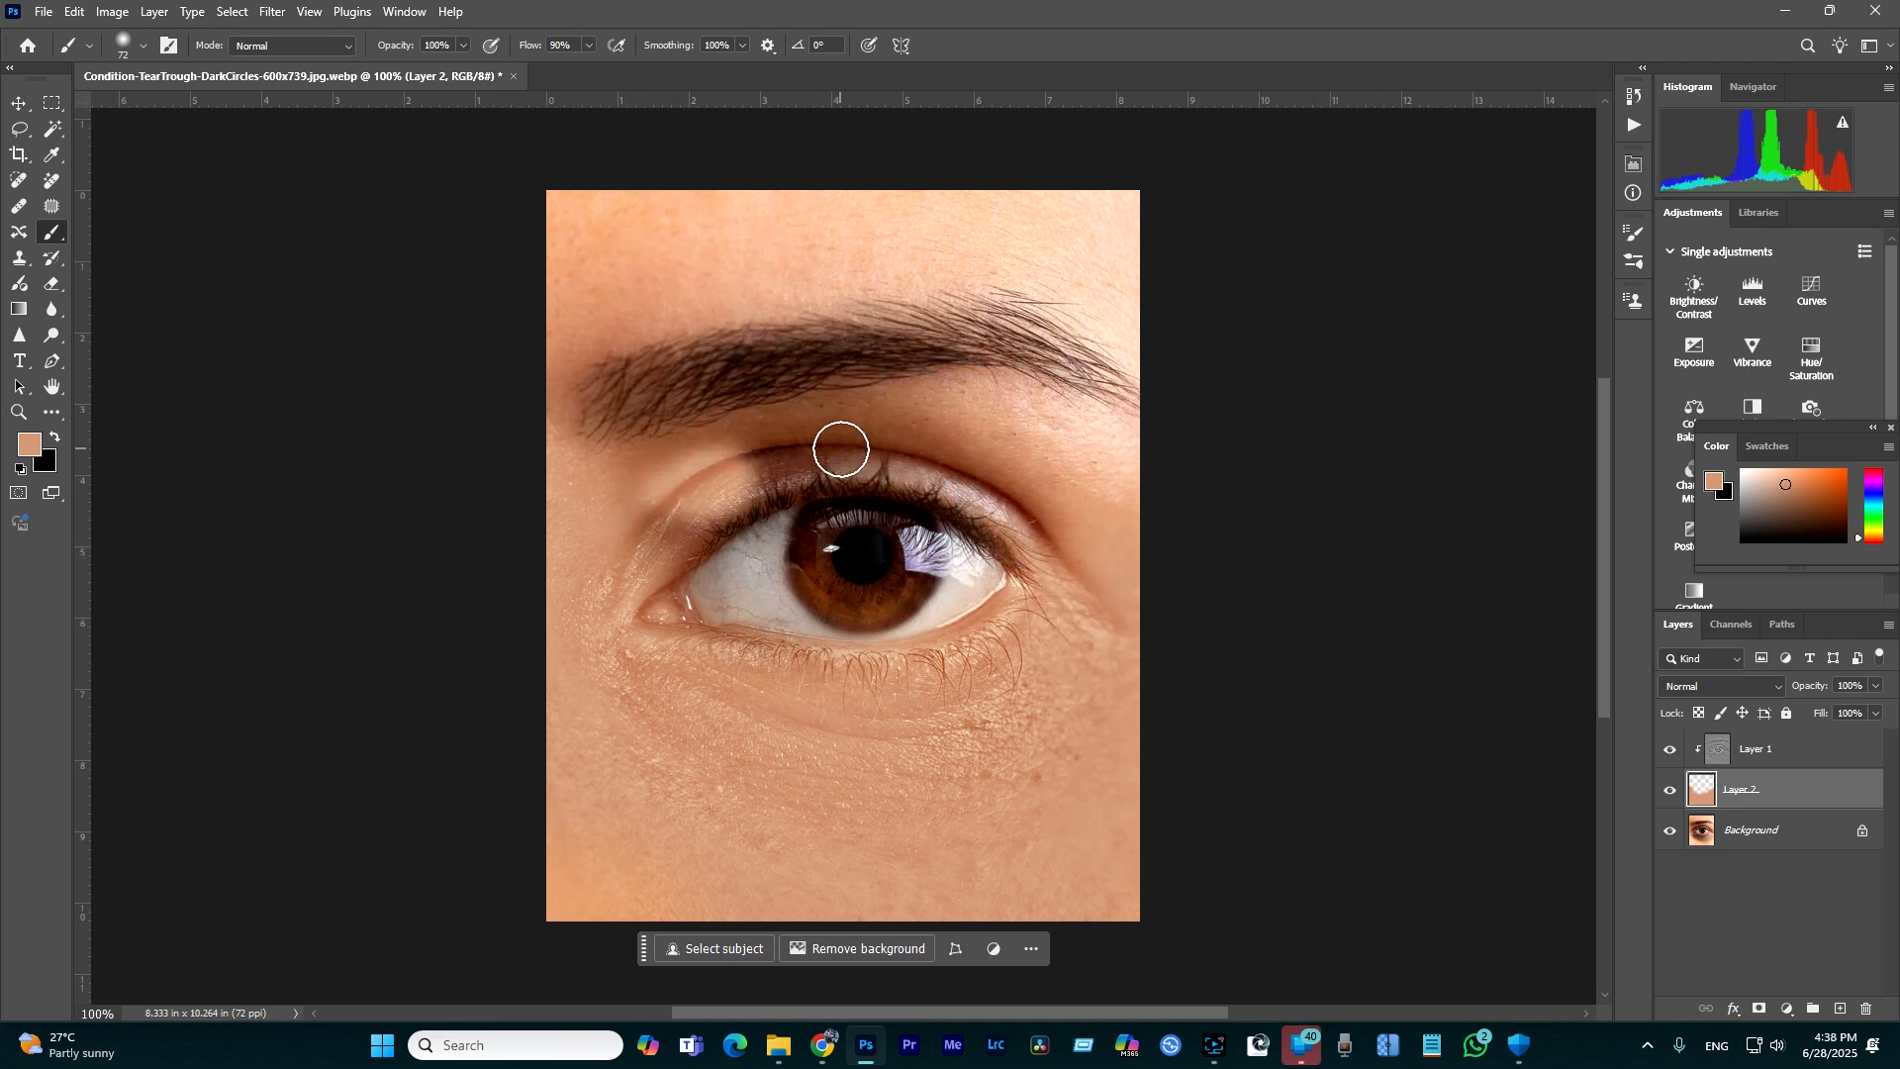
drag(993, 452, 1126, 515)
drag(1009, 503, 1149, 616)
drag(739, 454, 657, 525)
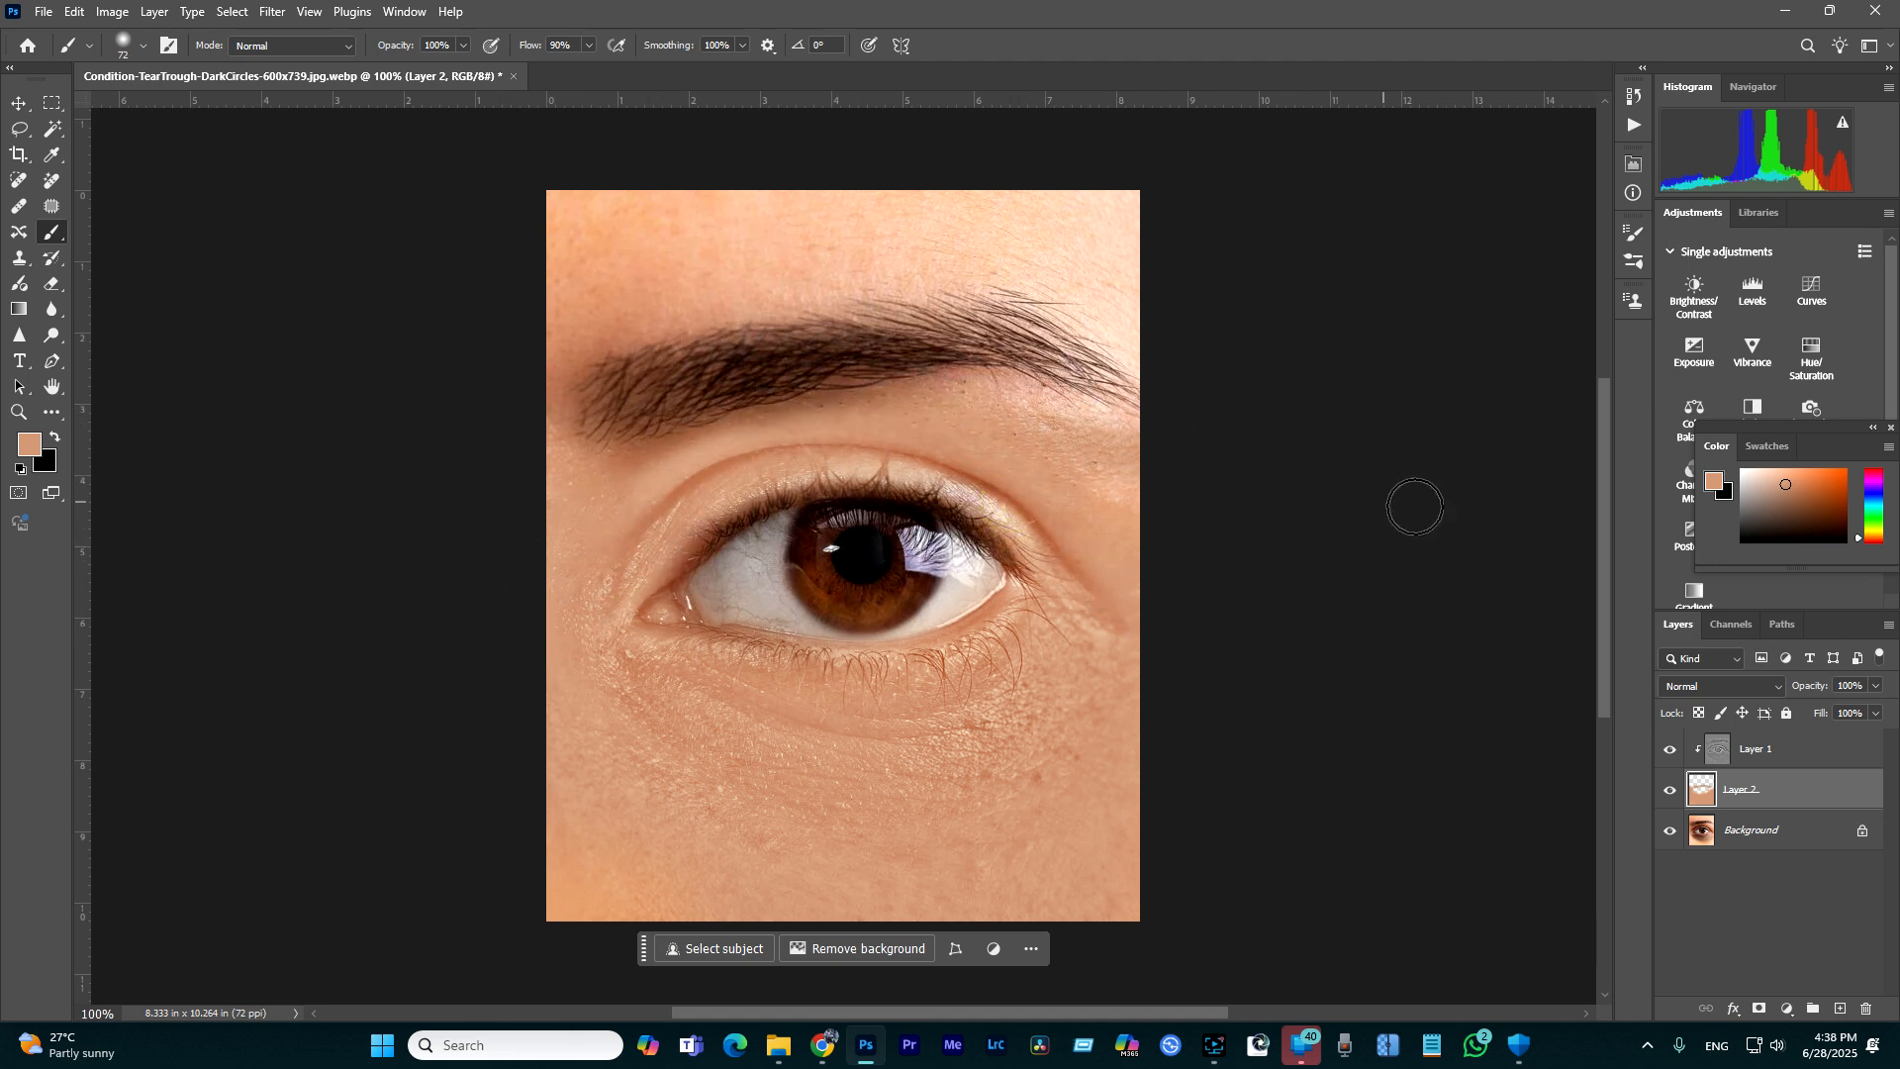
- Paint the skin tone below the eyebrow, around its inner end, and onto the forehead above it
drag(938, 394, 980, 399)
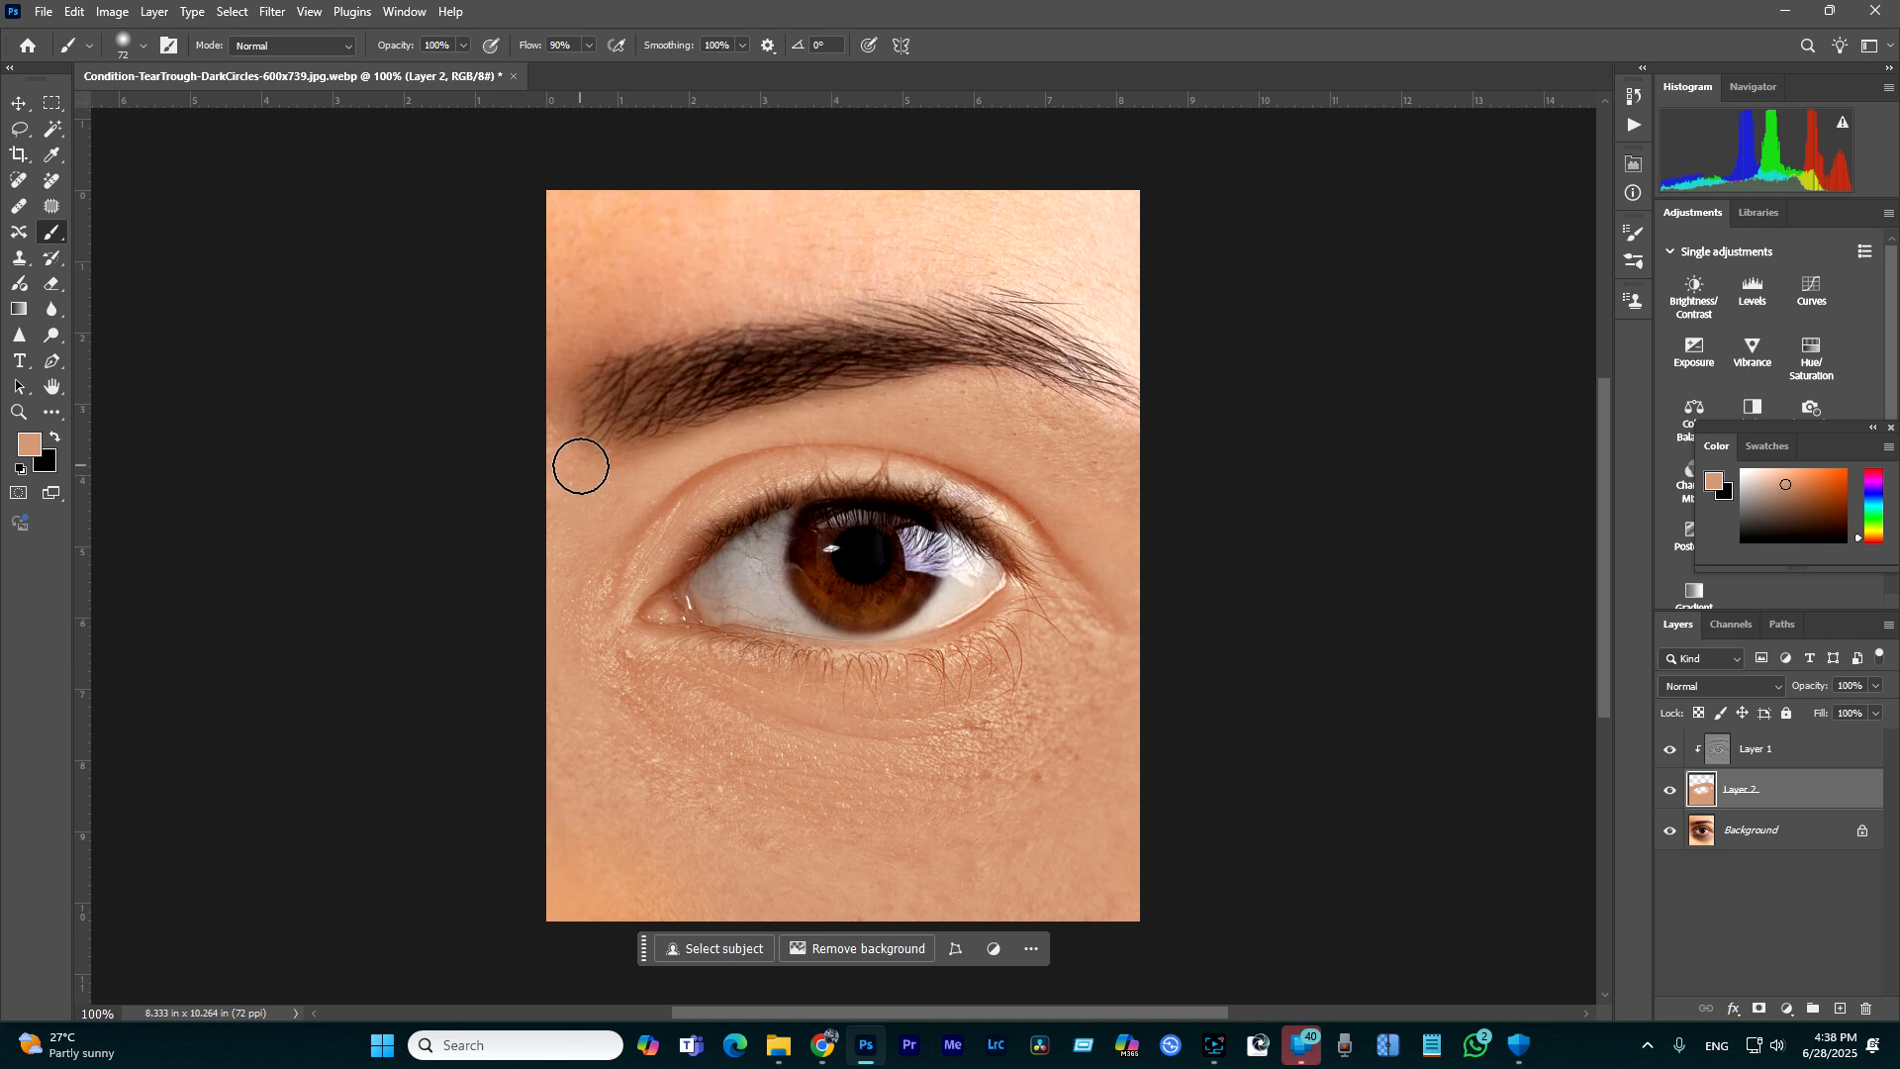
click(563, 434)
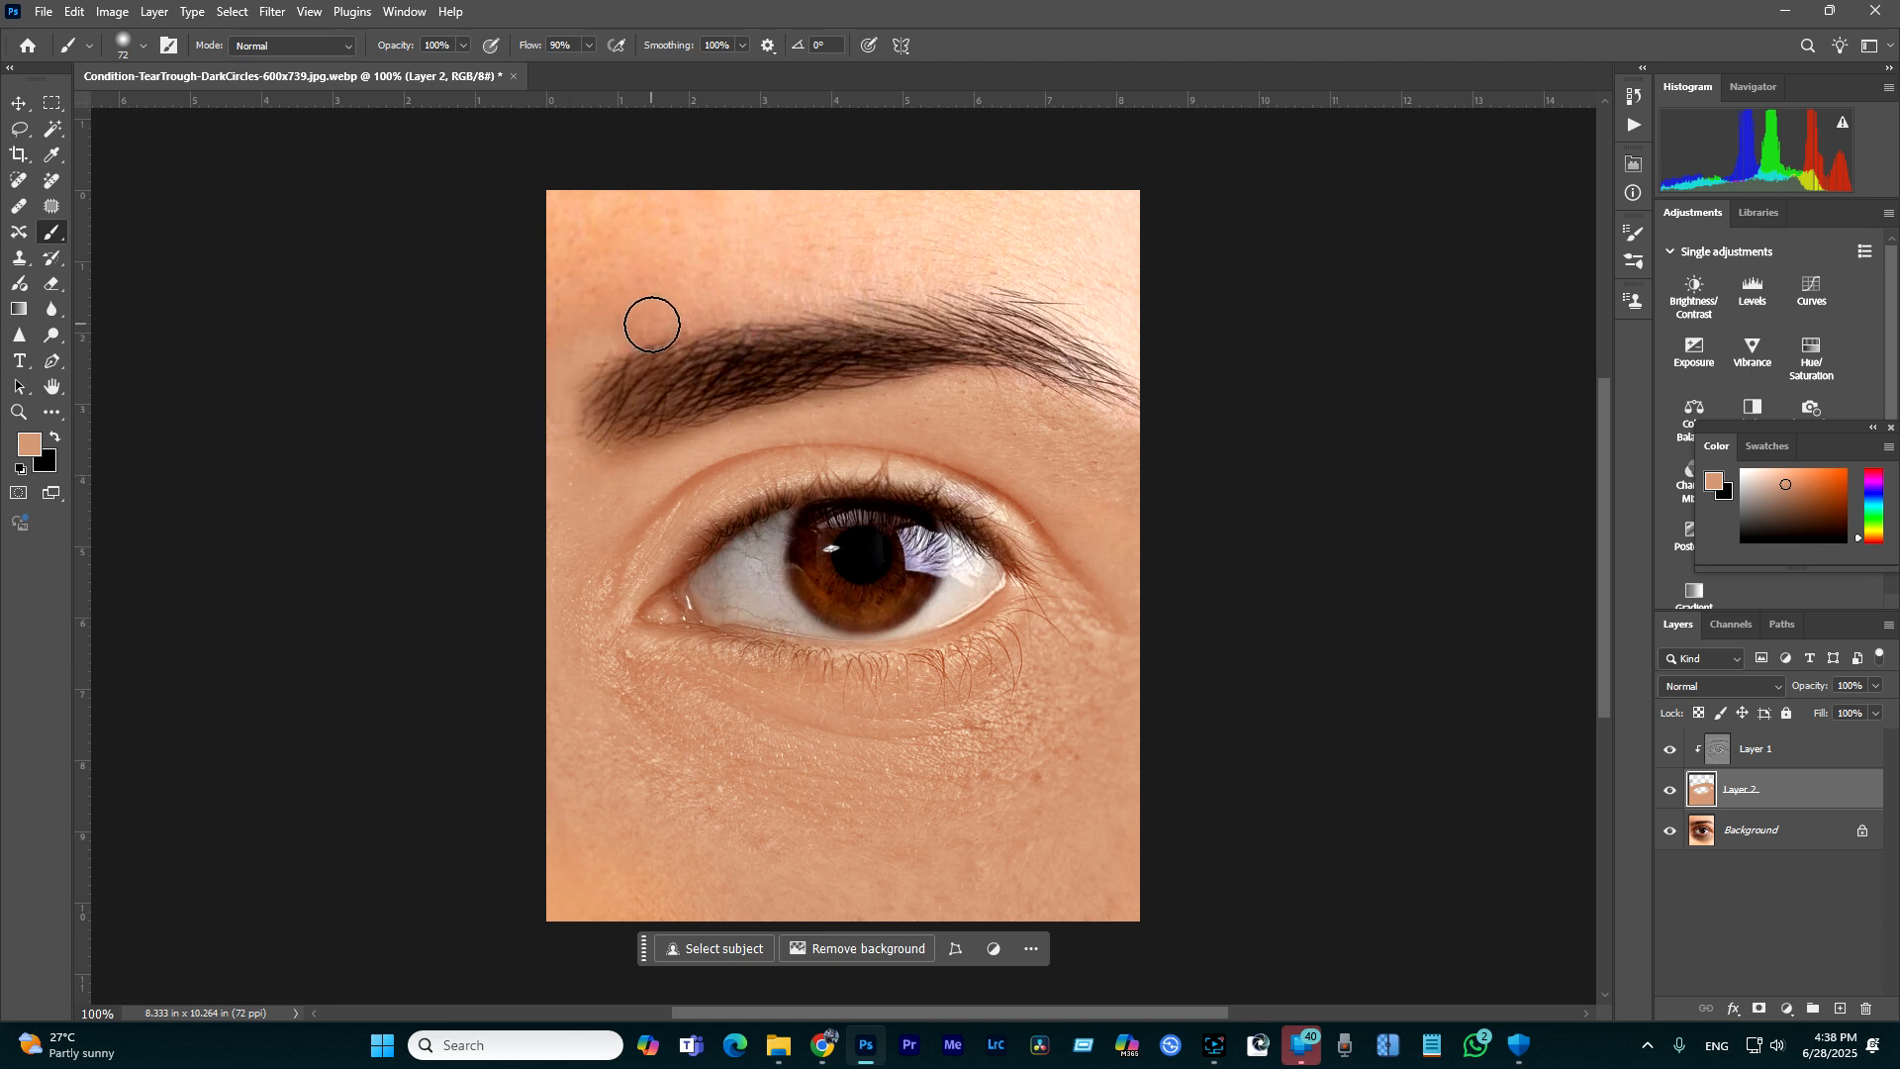
drag(581, 297, 673, 232)
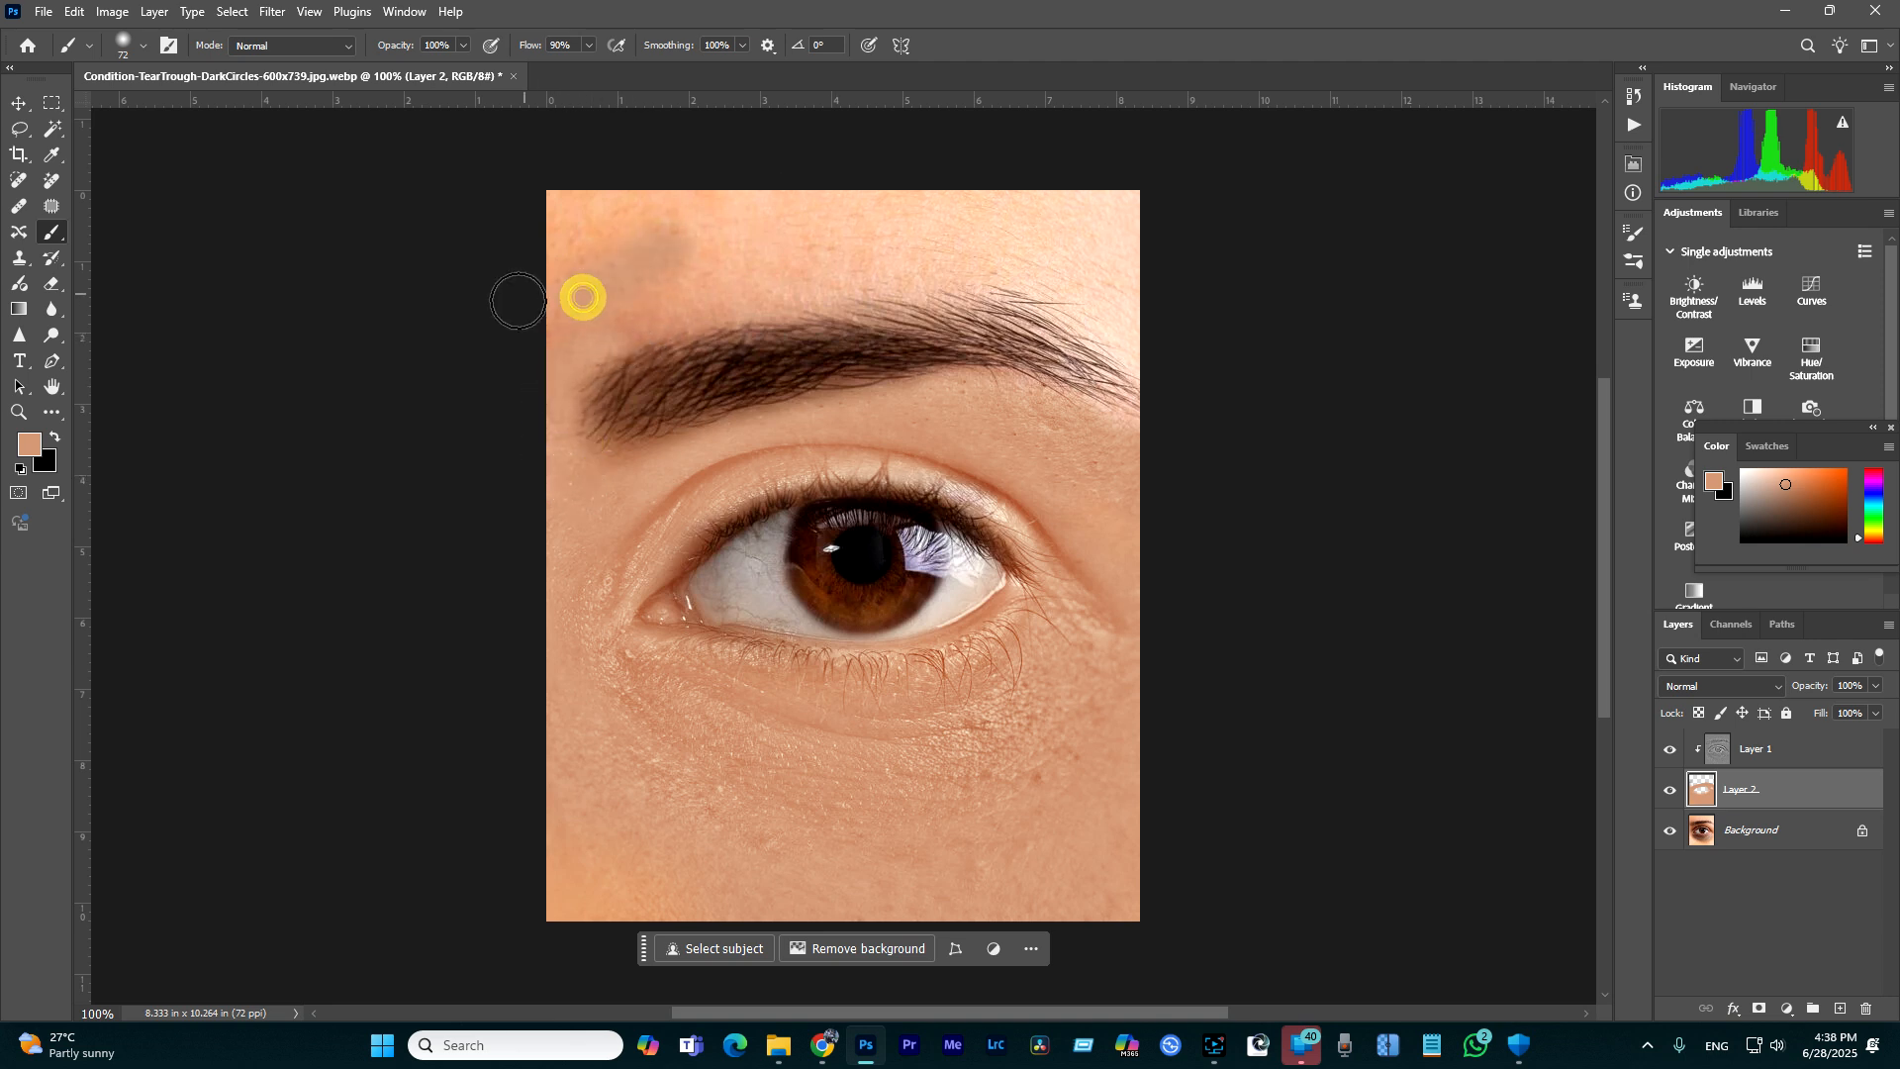
click(602, 270)
- Enlarge the brush to 177 px and paint the sampled skin tone across the whole forehead above the eyebrow
right_click(650, 265)
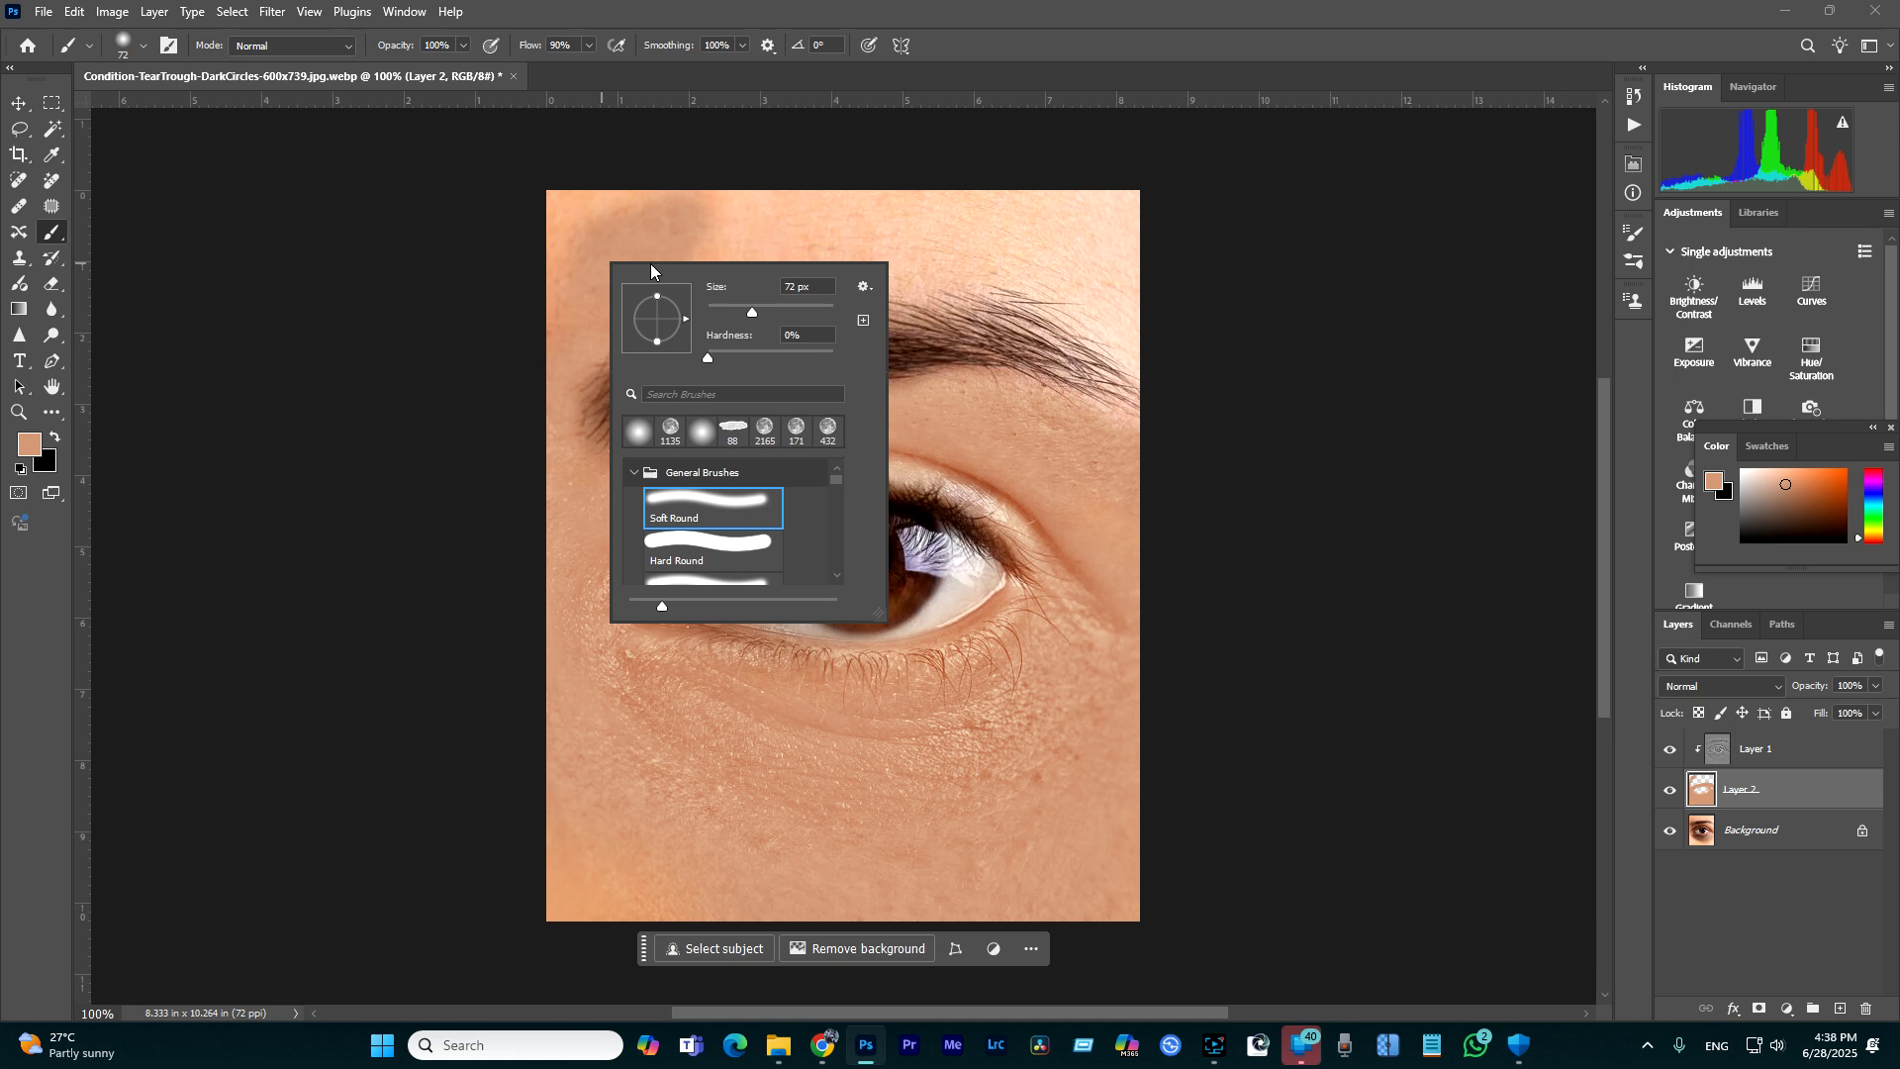
click(809, 306)
key(Return)
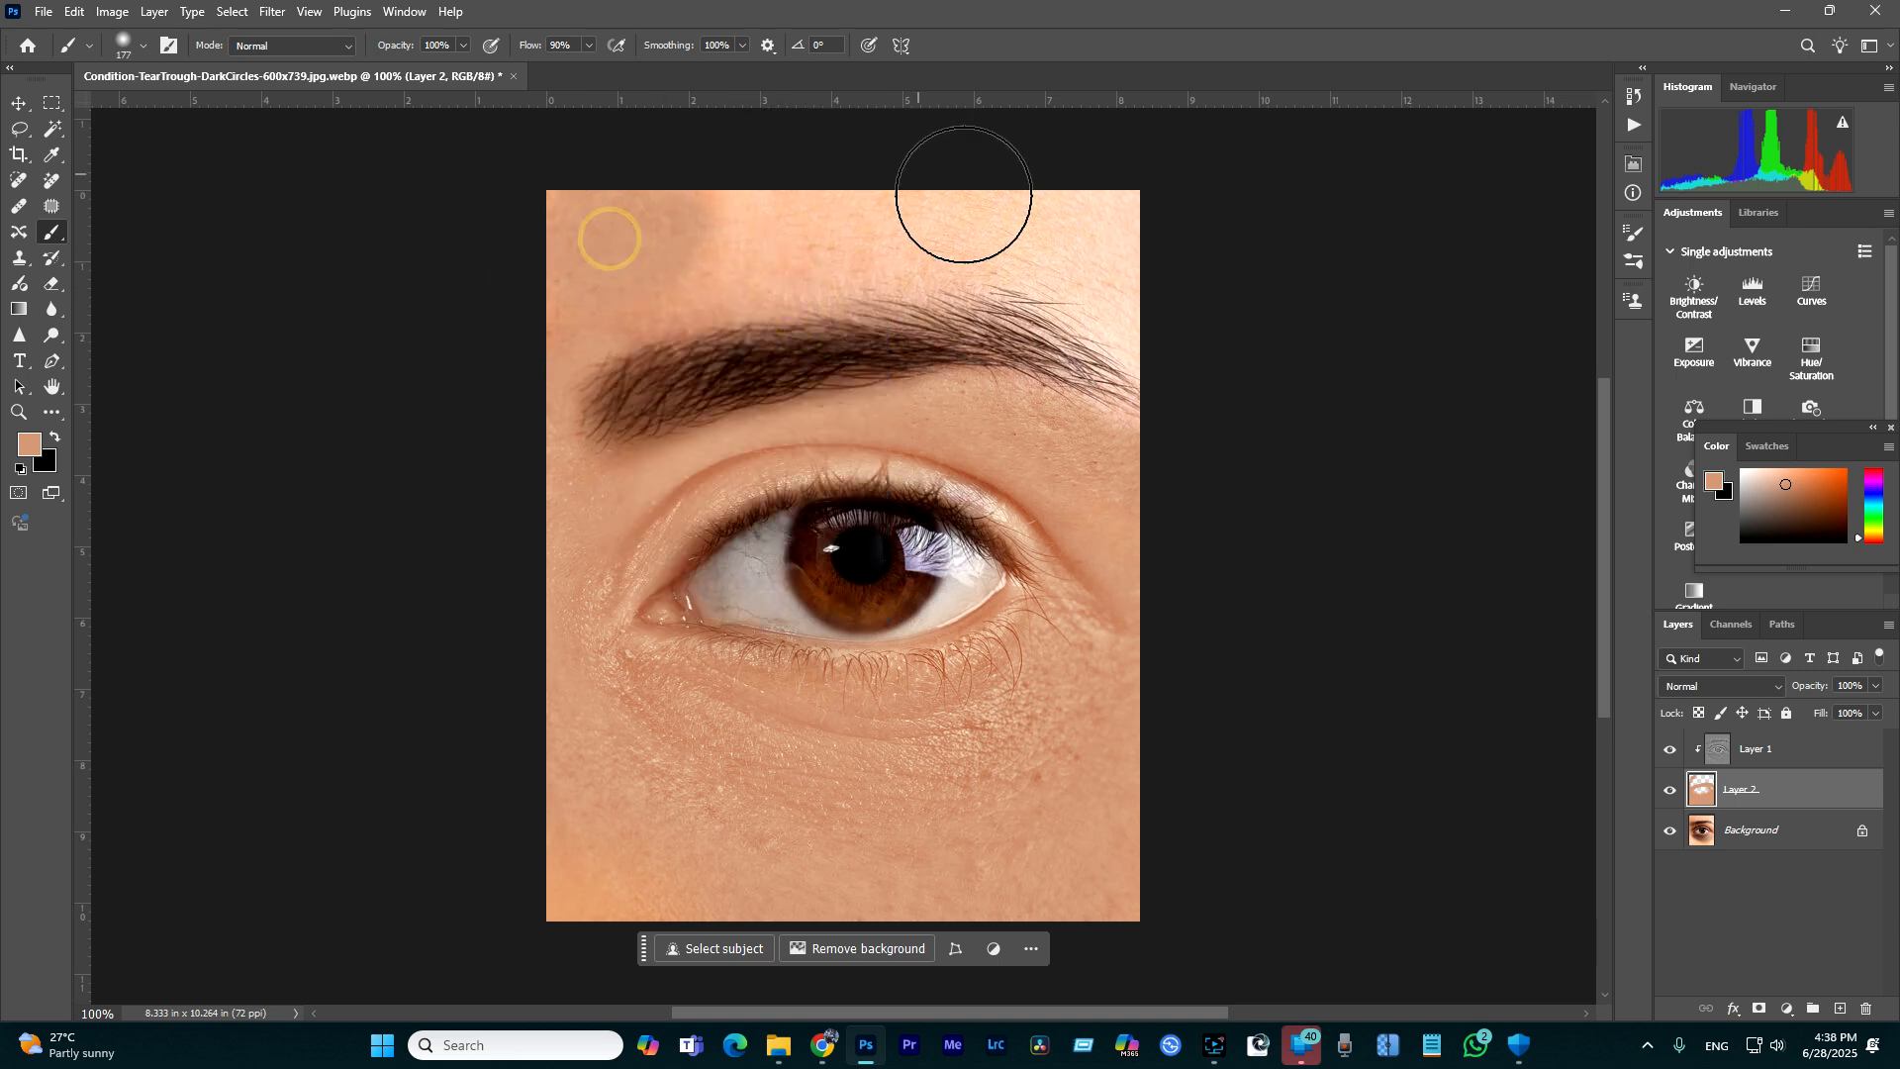
mouse_move(1355, 238)
mouse_down()
mouse_move(1527, 254)
mouse_move(1222, 322)
mouse_move(831, 242)
mouse_move(552, 302)
mouse_up()
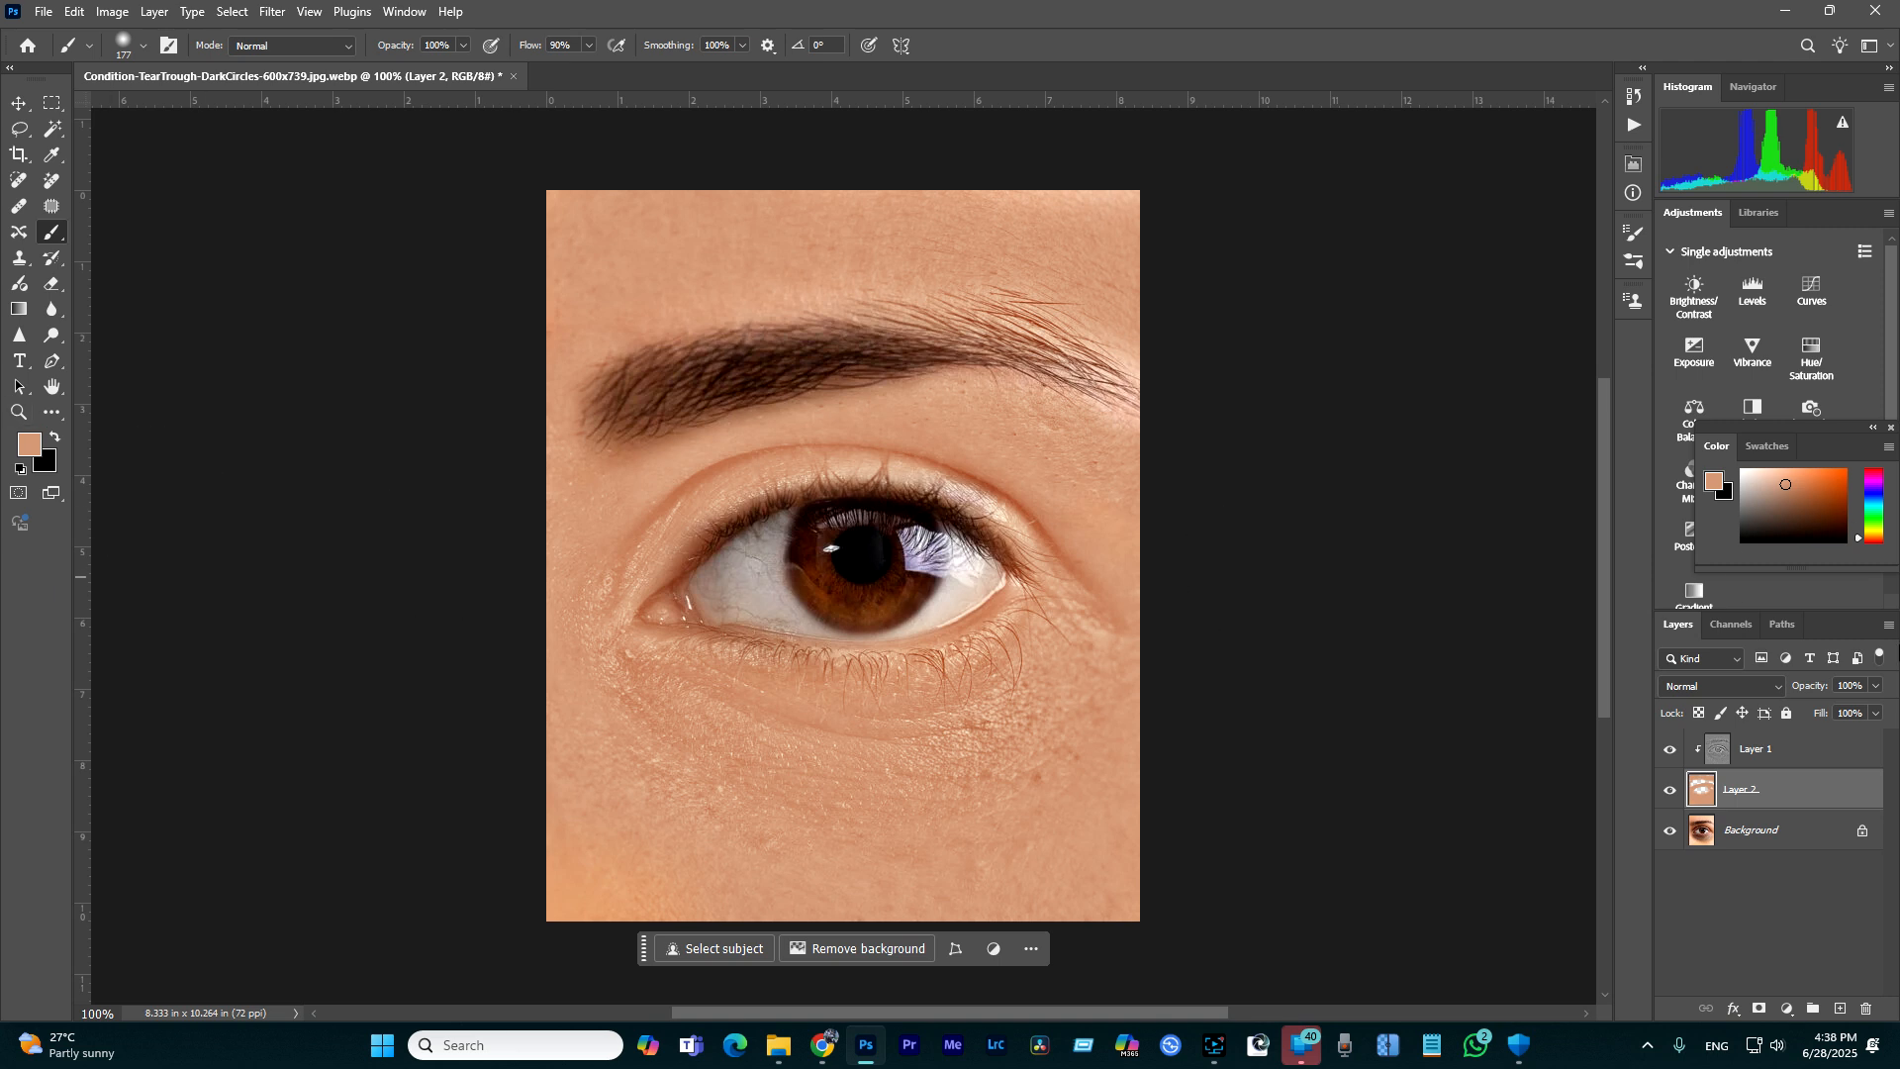
- Hide and show Layer 2 repeatedly to compare the skin before and after the retouch
click(1671, 791)
click(1671, 791)
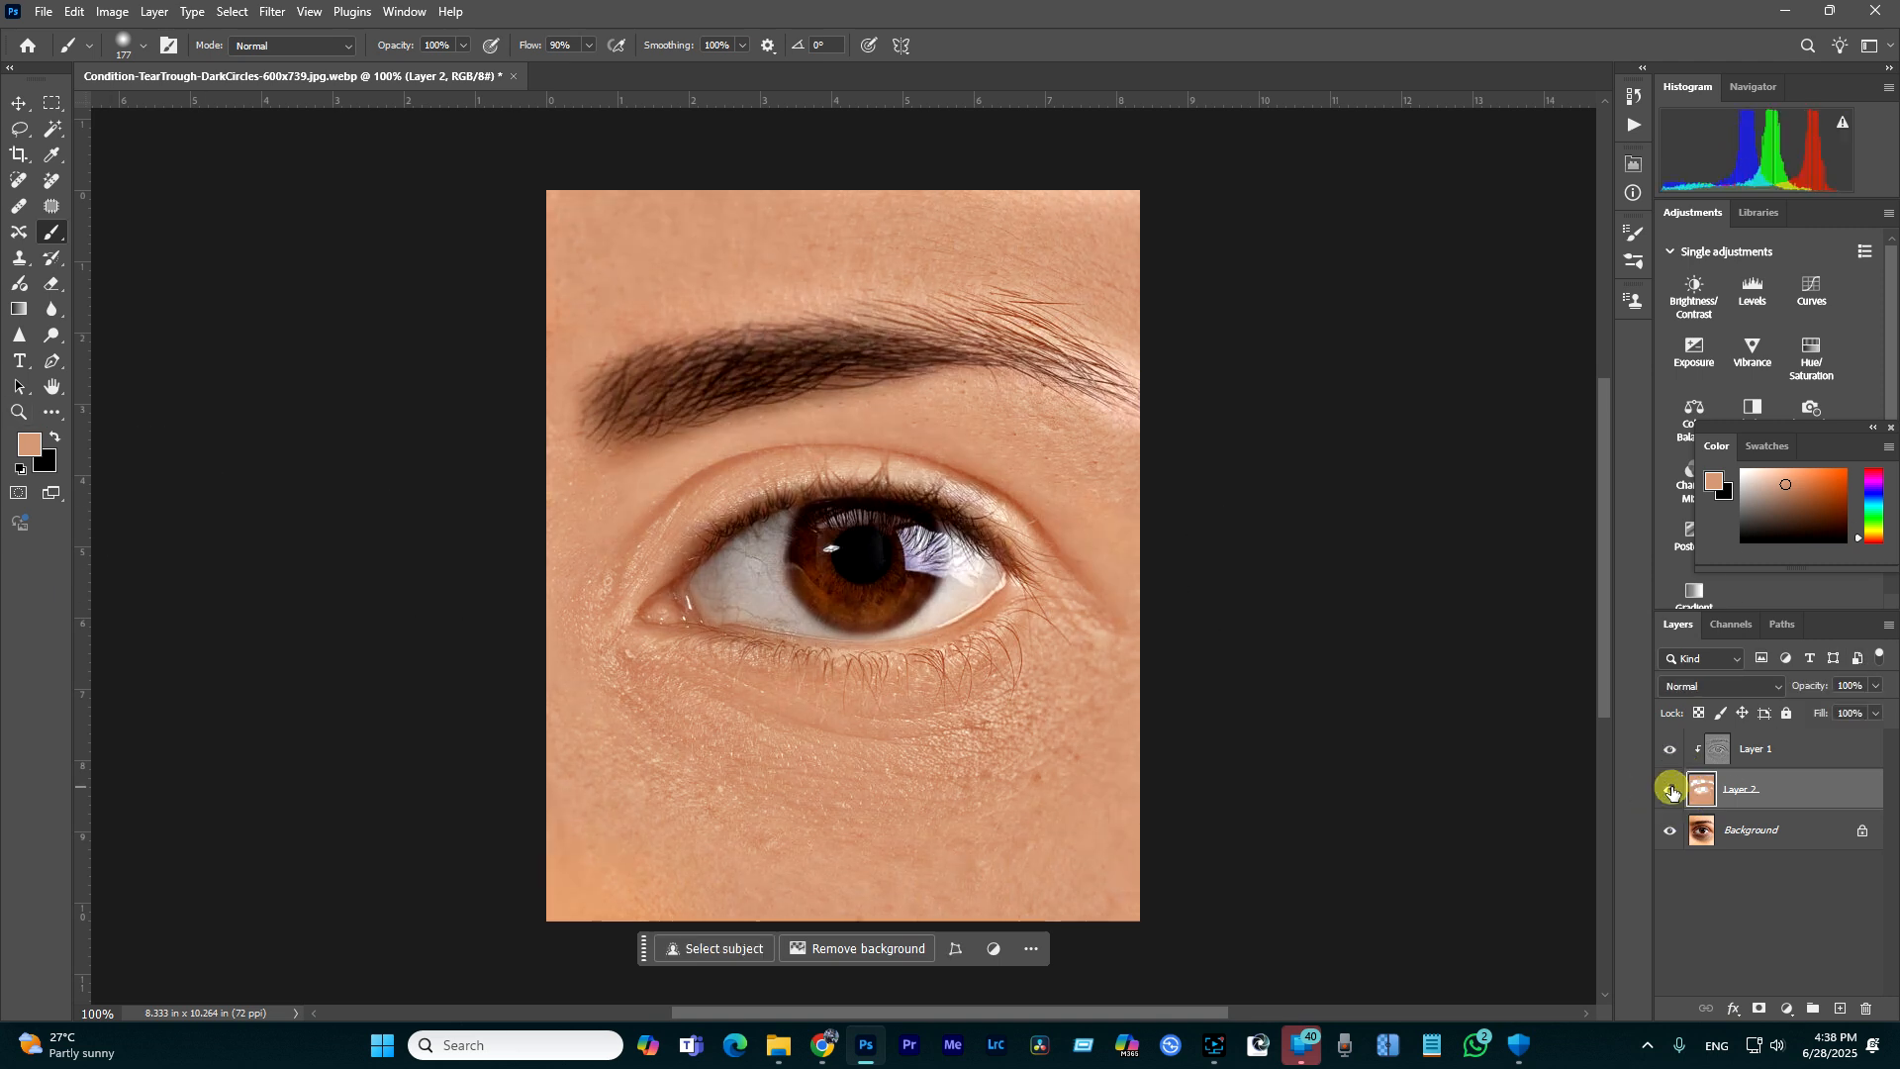
click(1671, 791)
click(1671, 791)
click(1672, 791)
click(1671, 790)
click(1671, 790)
- Merge Layer 1, Layer 2 and the Background into one layer and check it by hiding and showing it
shift+click(1779, 754)
shift+click(1802, 834)
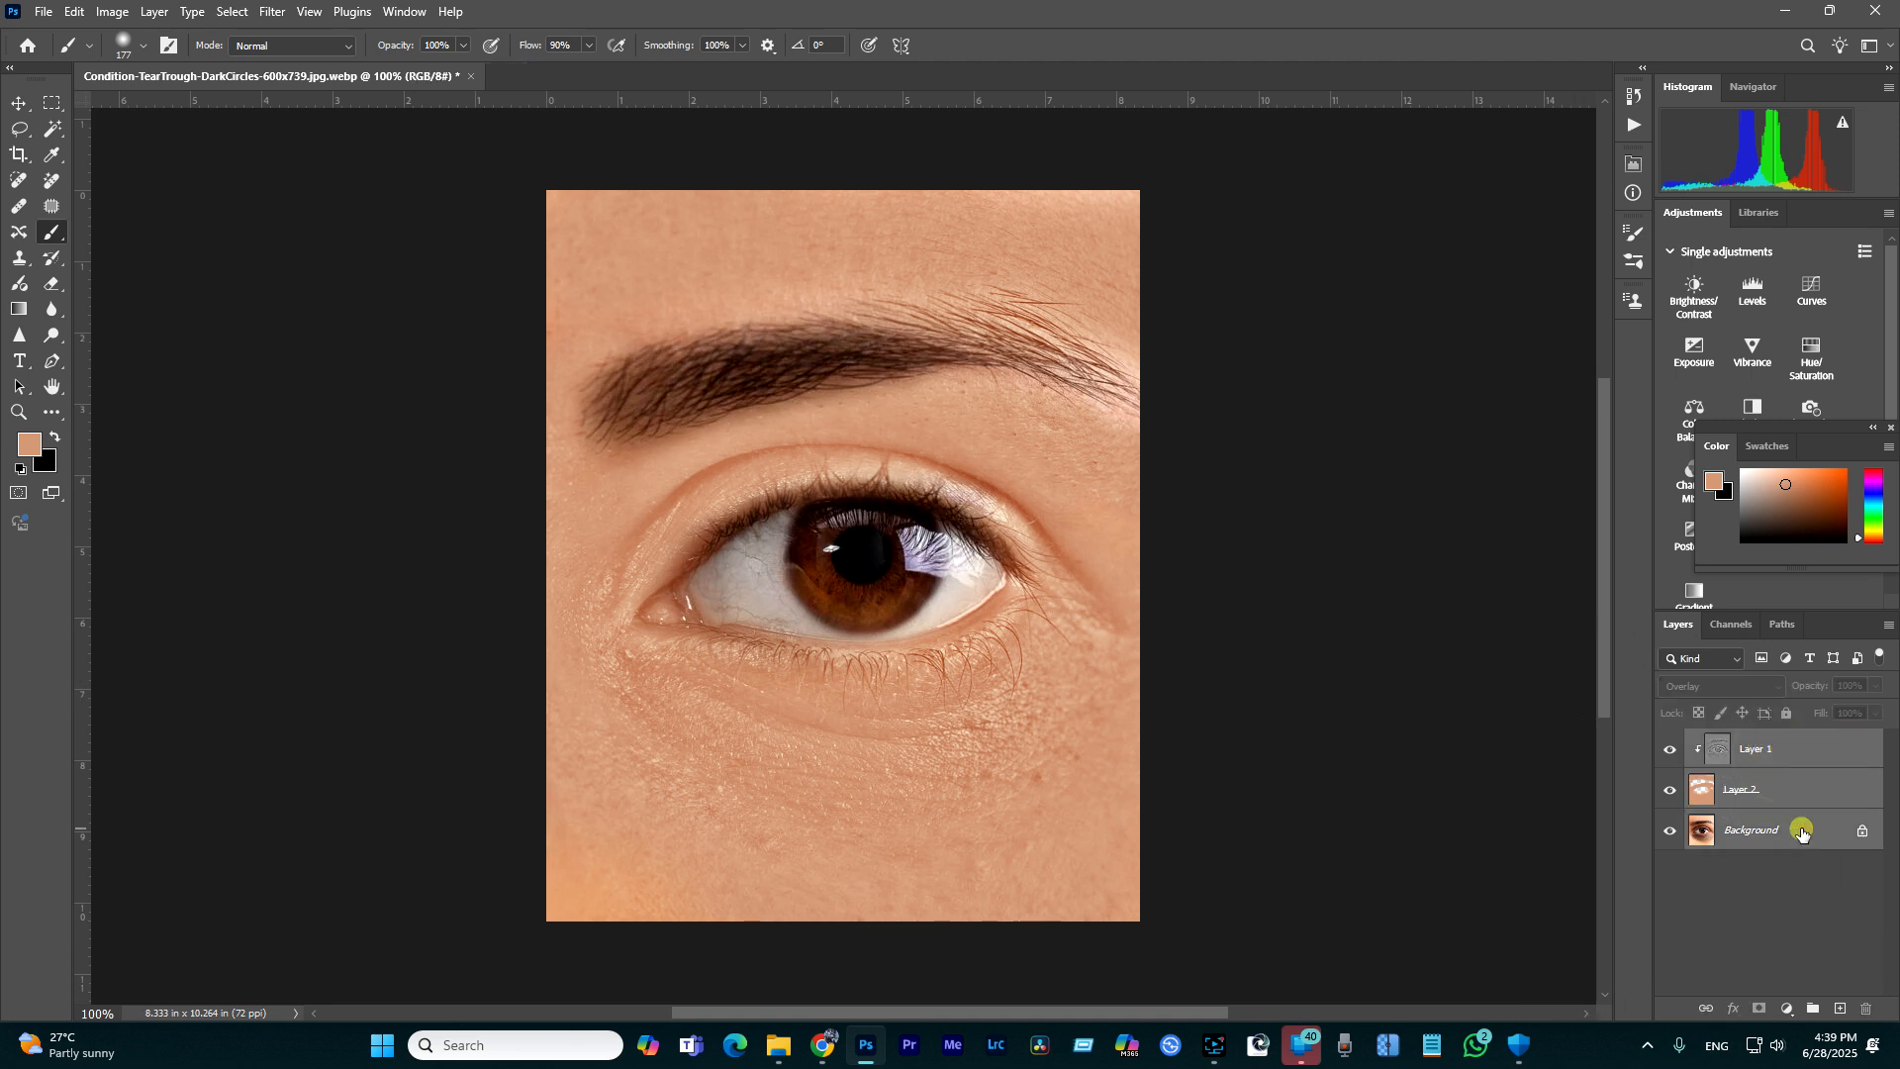
key(ctrl+e)
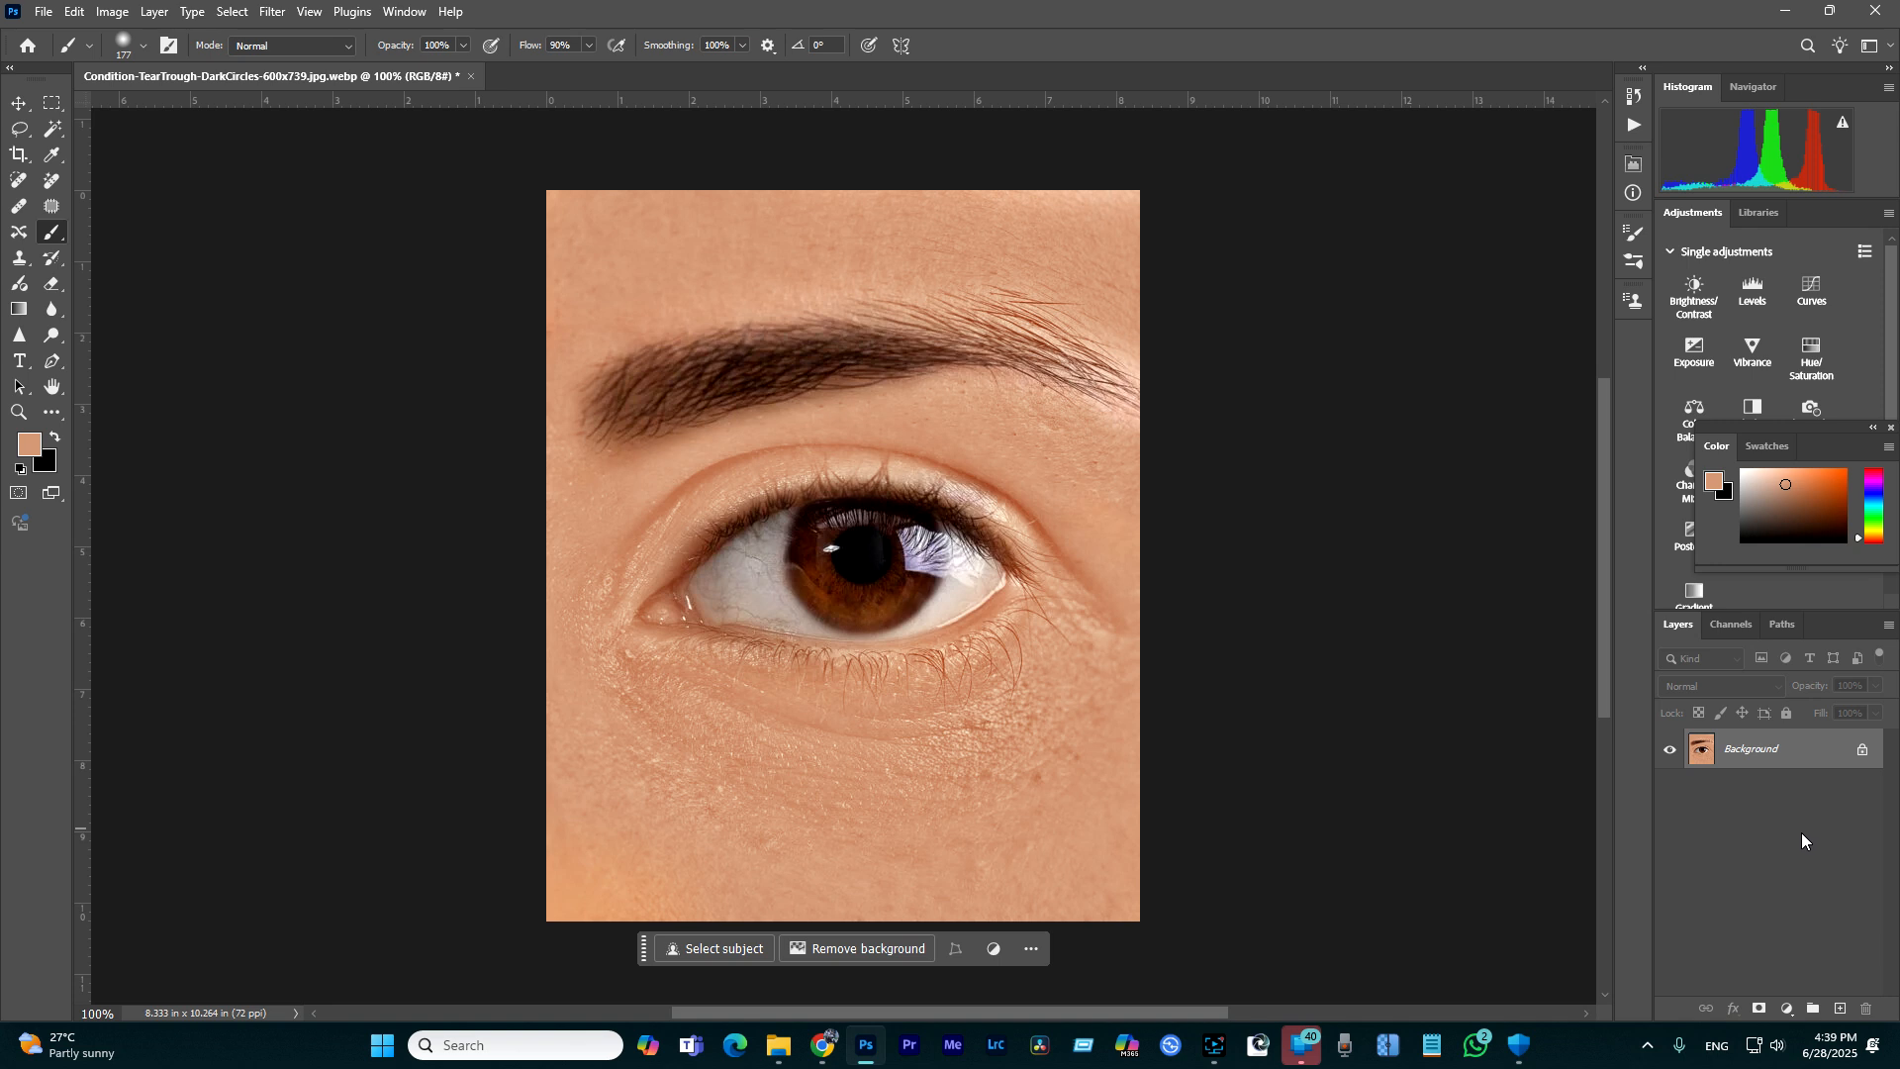
click(1669, 752)
click(1670, 752)
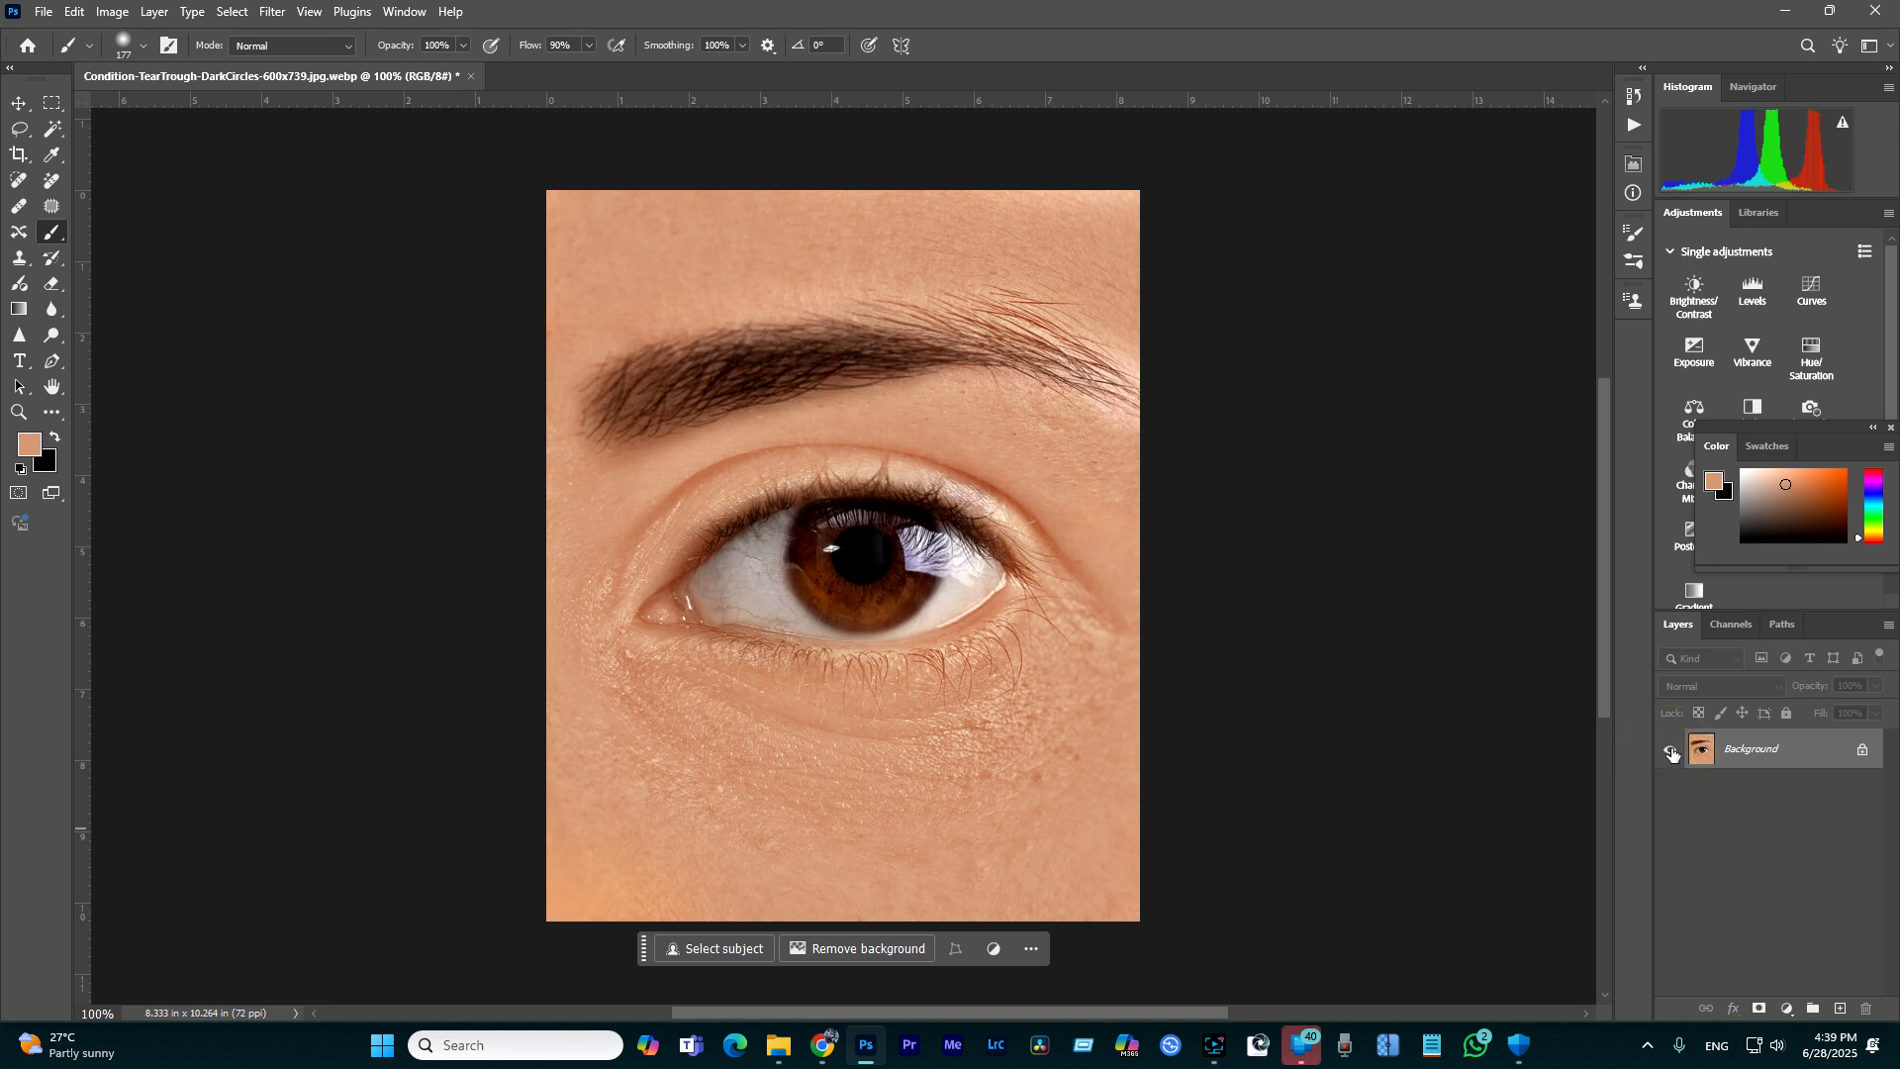